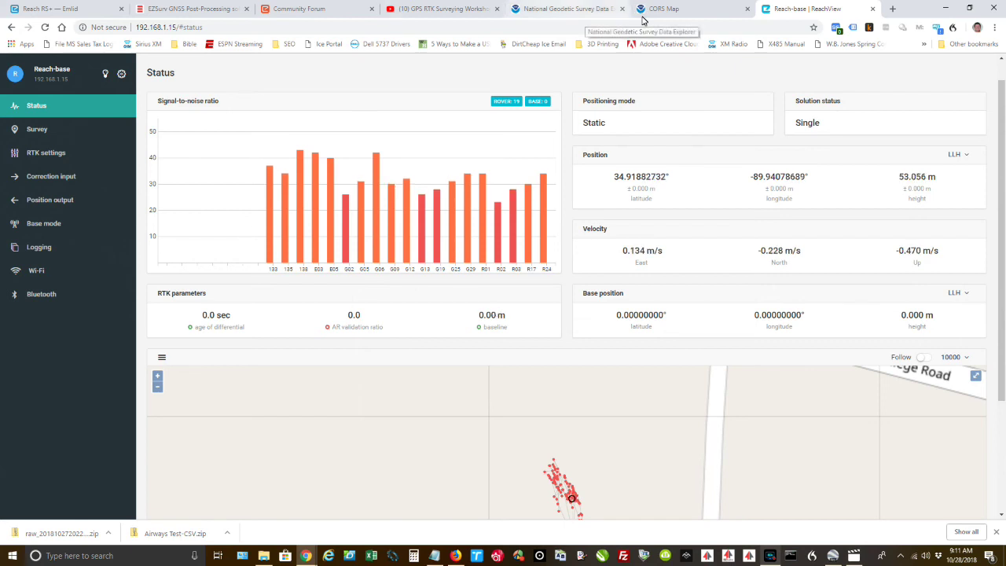
Step: Go to Southaven, MS on the NGS Data Explorer map
click(569, 10)
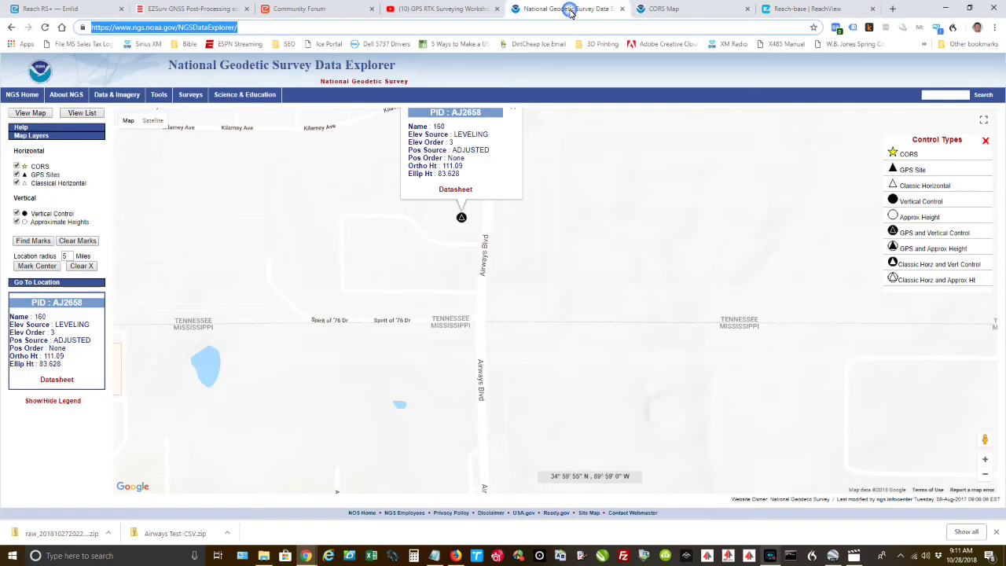
click(56, 281)
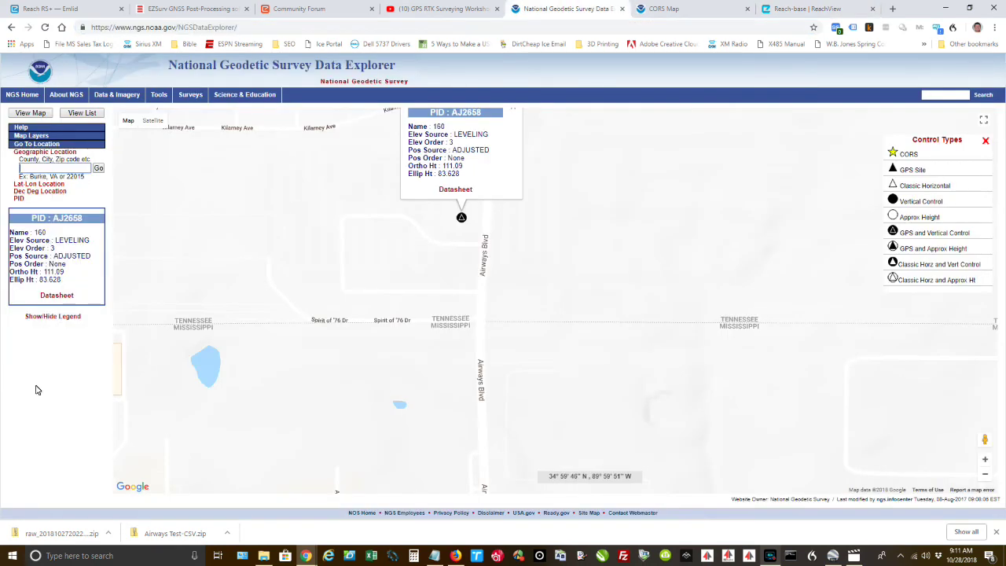
text(Southaven, MS)
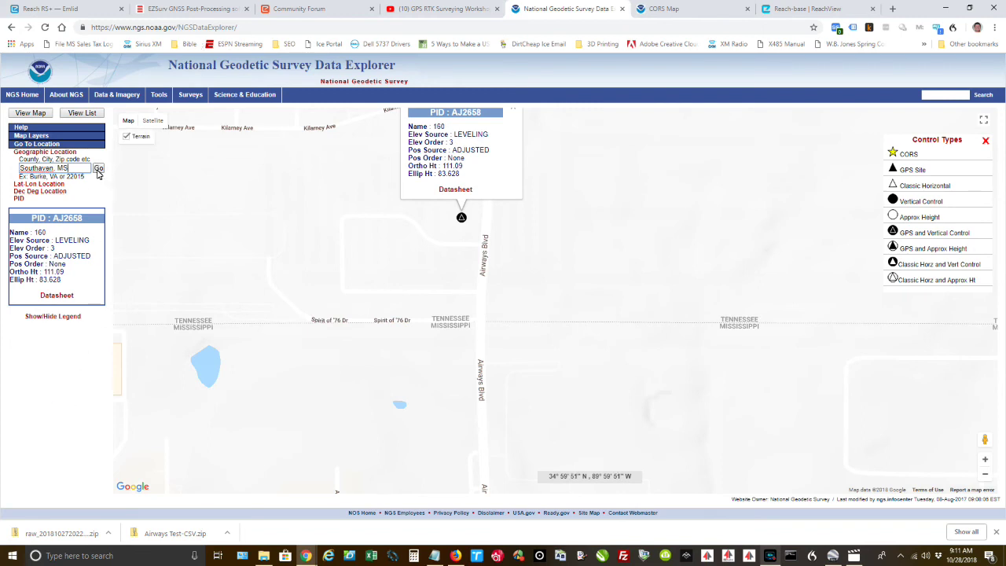
click(98, 169)
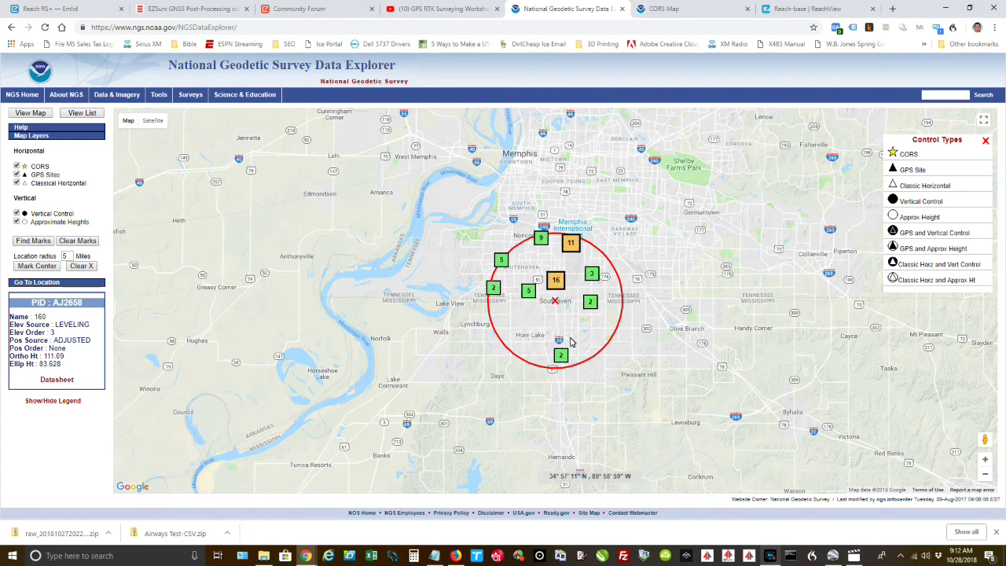
Step: Zoom toward Airways Blvd to show benchmark AJ2658: orthometric height 111.09, ellipsoid height 83.628
scroll(566, 334, up, 1)
scroll(566, 334, up, 1)
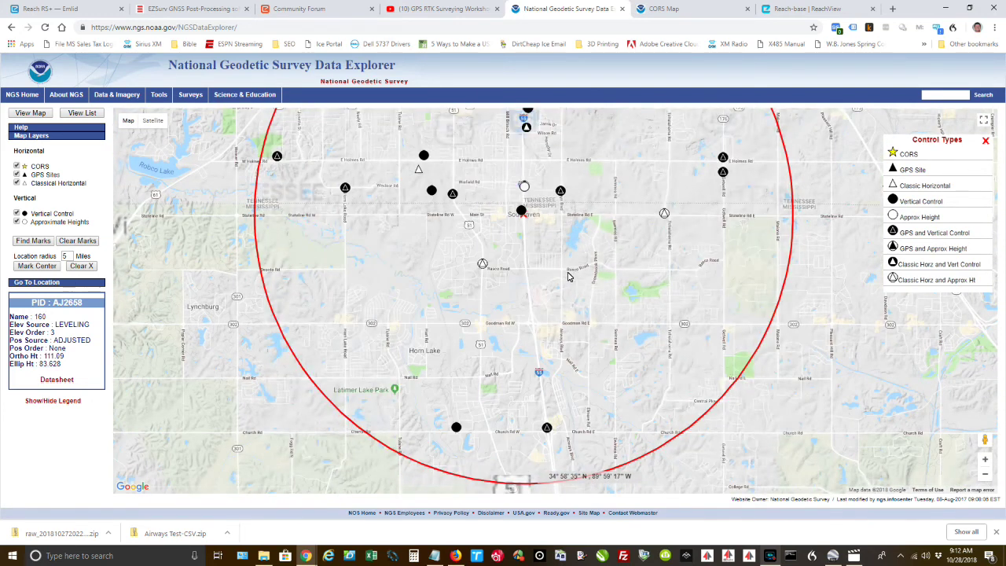
drag(565, 333, 562, 382)
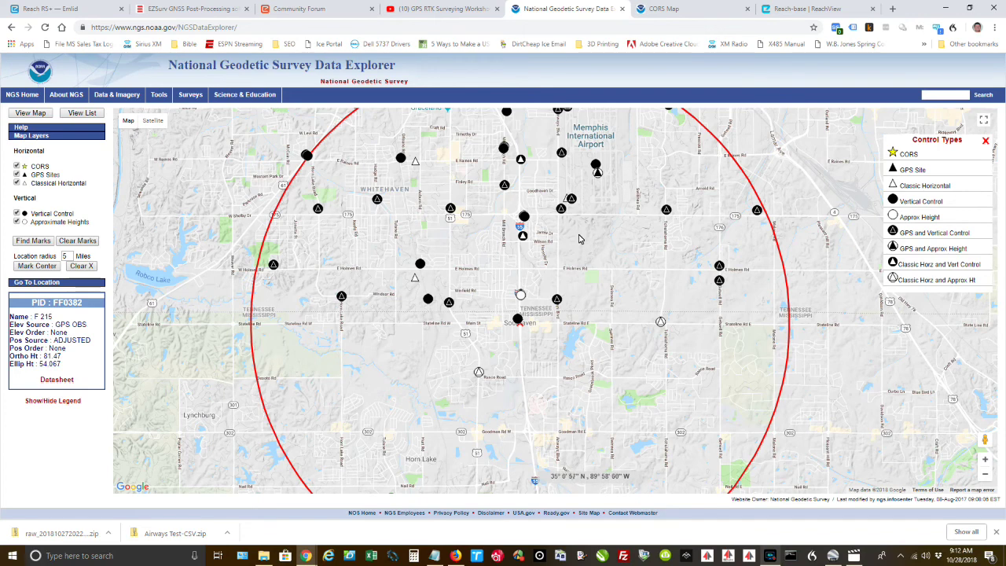
scroll(578, 238, up, 2)
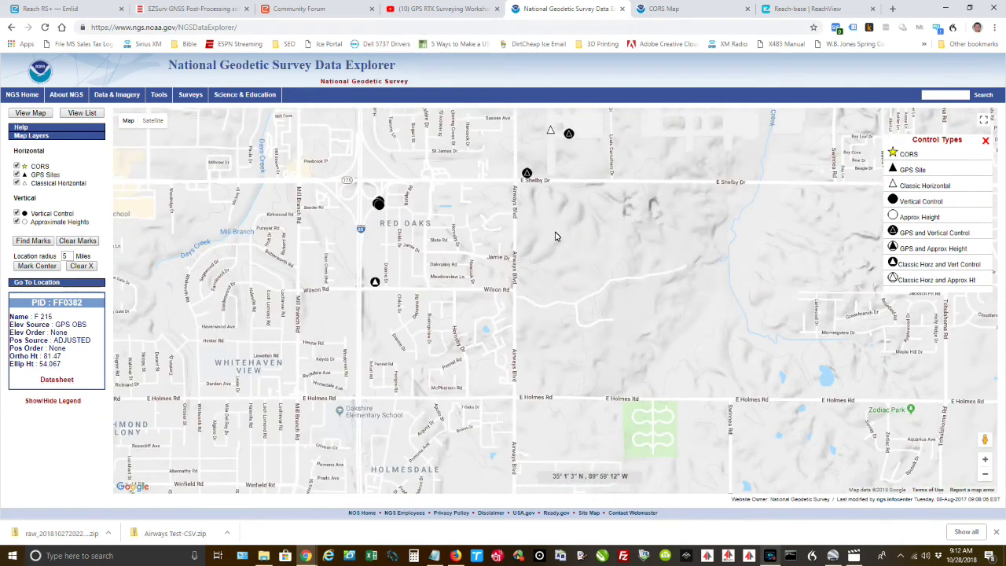
drag(535, 275, 523, 191)
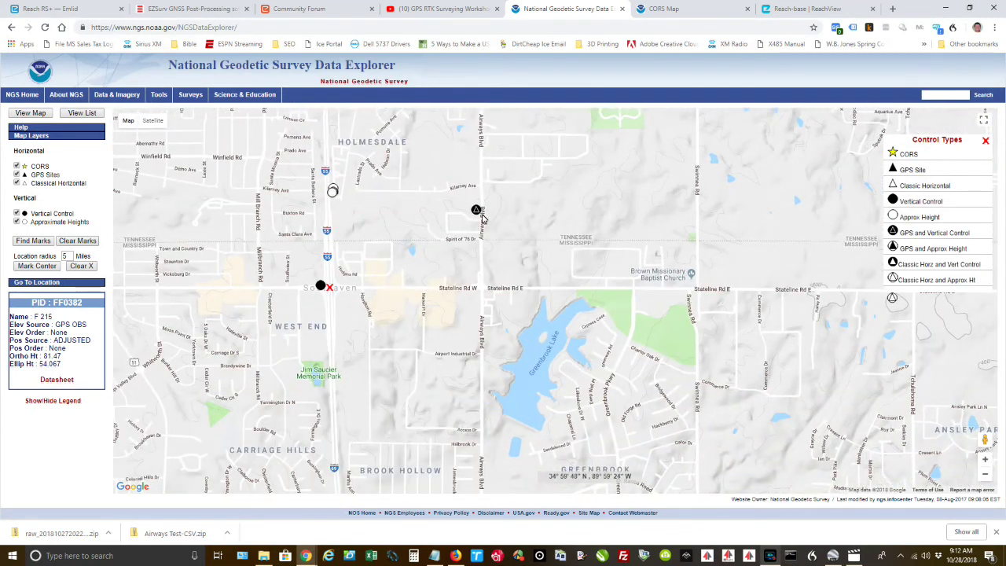
mouse_move(477, 213)
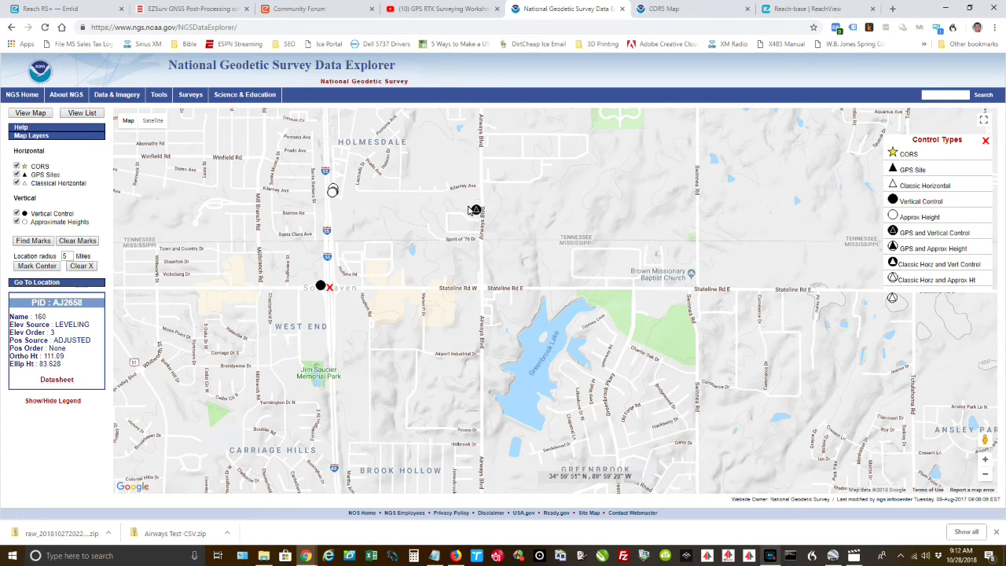
Step: Open the AJ2658 datasheet in its new tab, showing ellipsoid height 83.628 m and geoid height -27.451 m
click(471, 203)
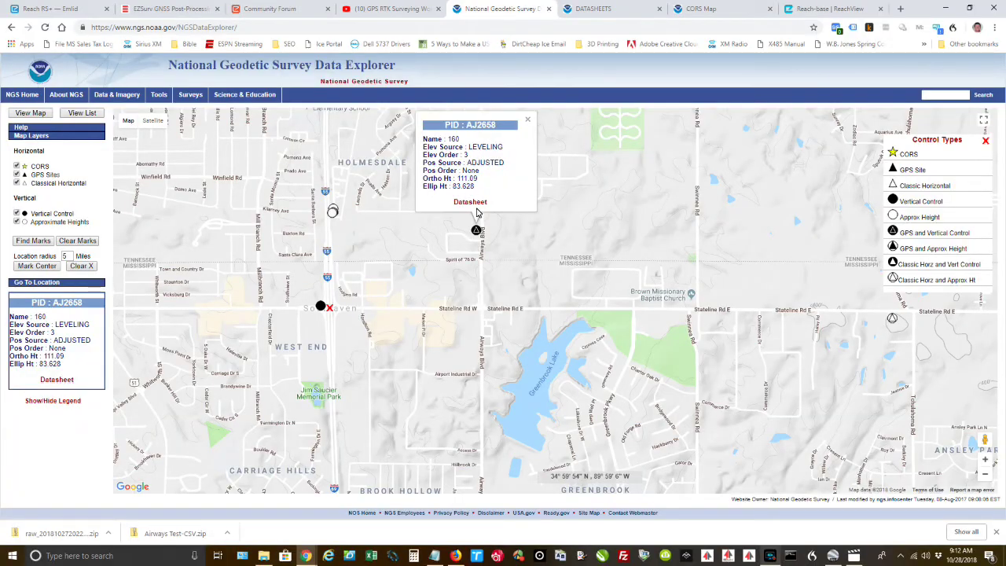
click(611, 12)
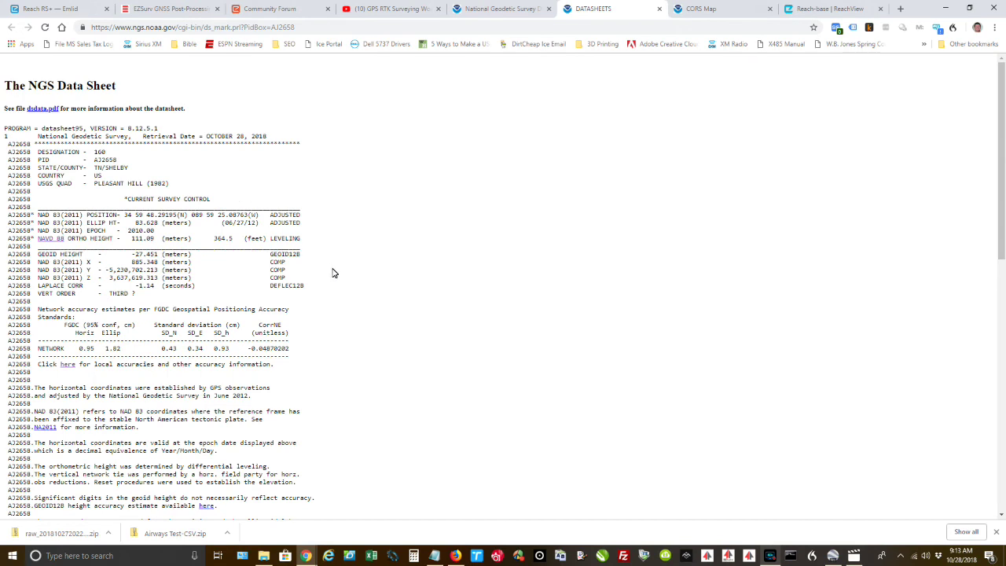
scroll(332, 273, down, 1)
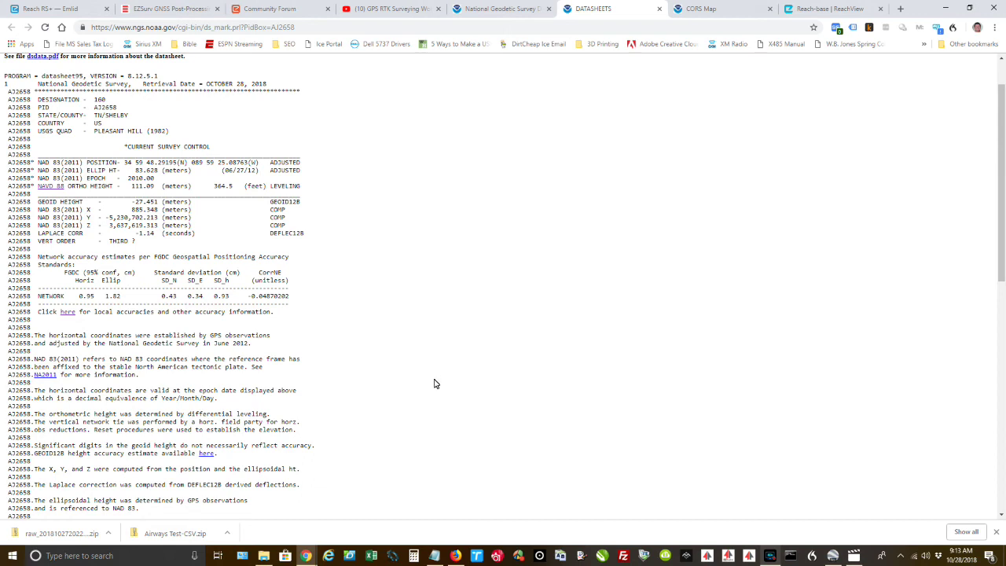
scroll(438, 380, down, 10)
scroll(438, 379, down, 1)
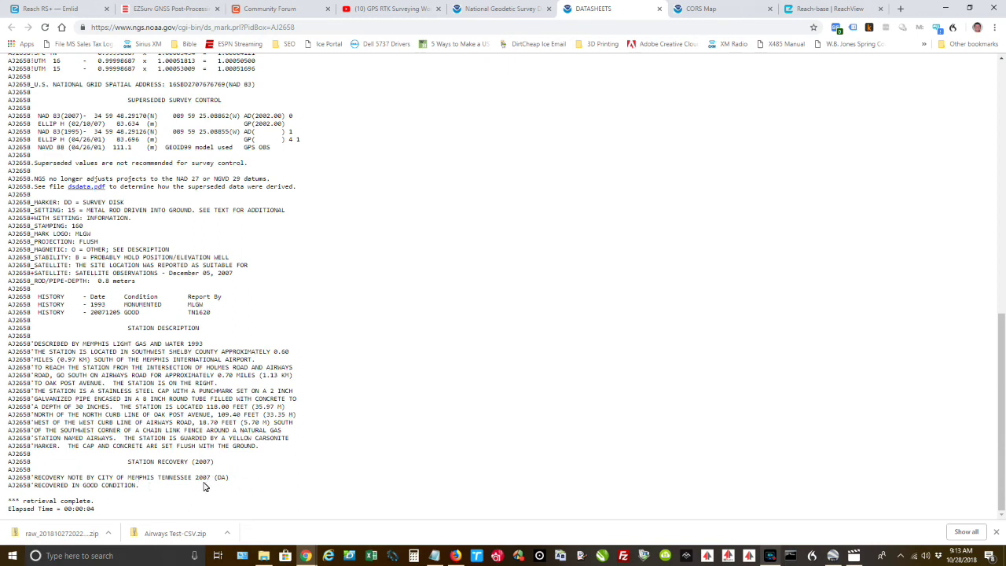
scroll(309, 469, up, 4)
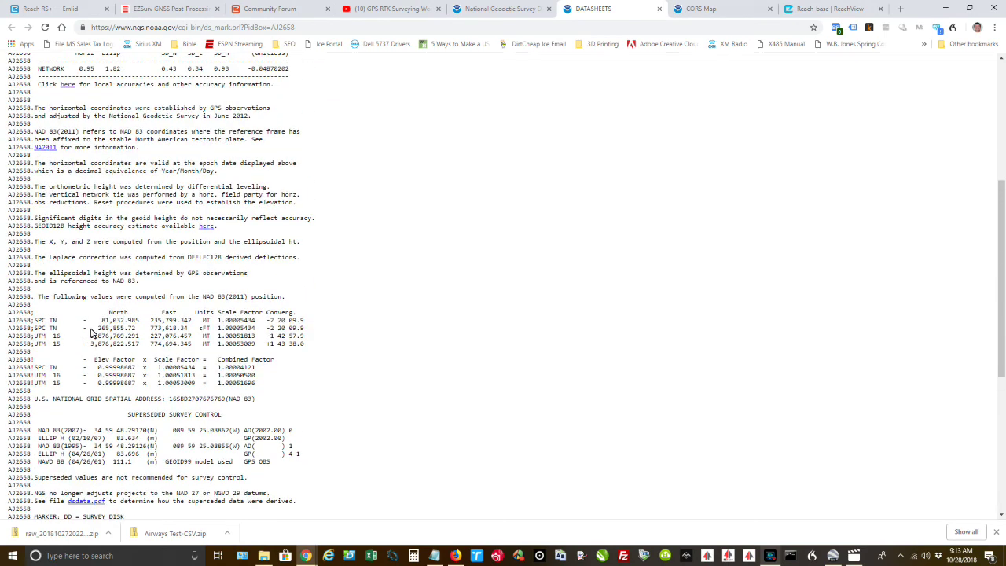
scroll(293, 405, up, 3)
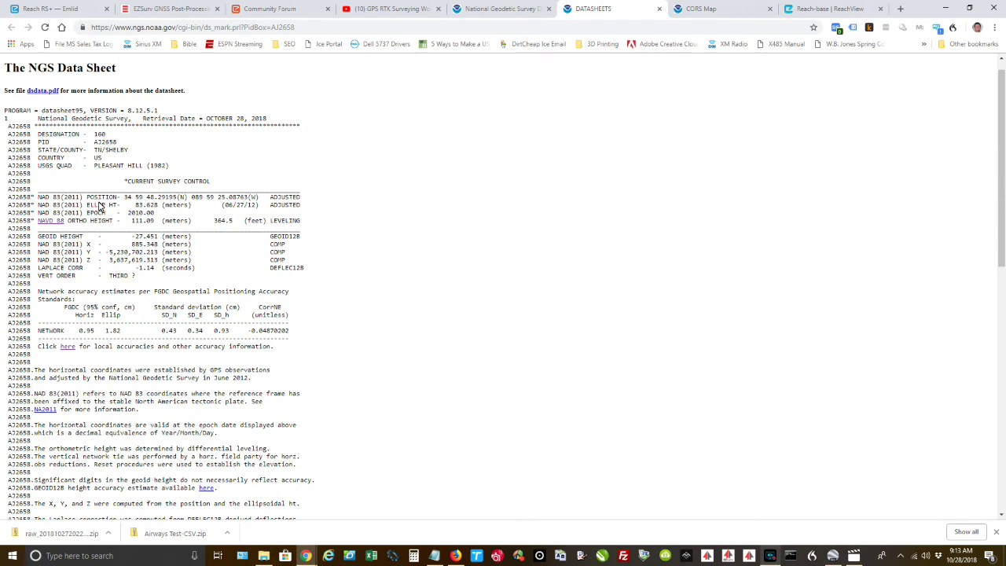
drag(120, 198, 258, 200)
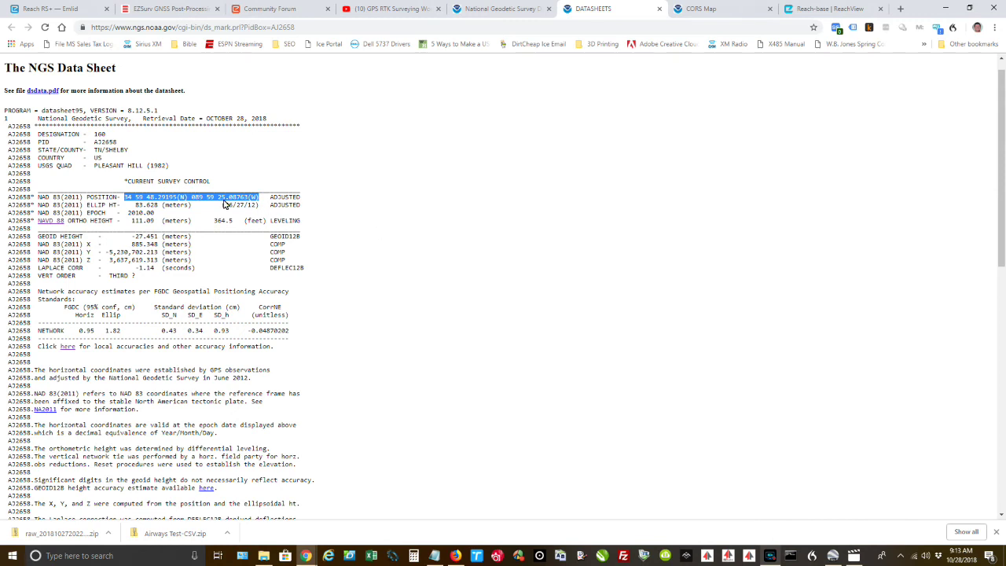
click(332, 203)
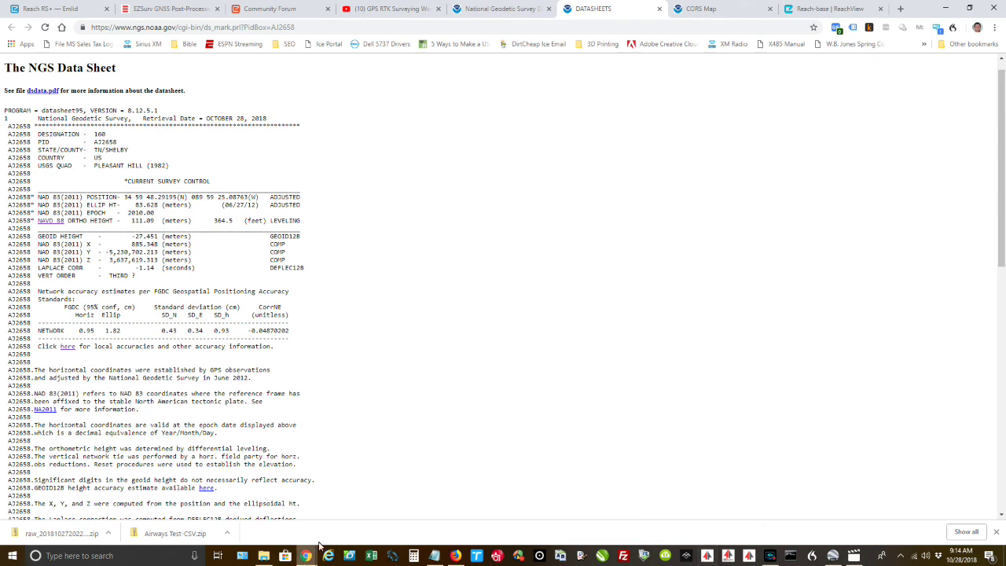
click(833, 9)
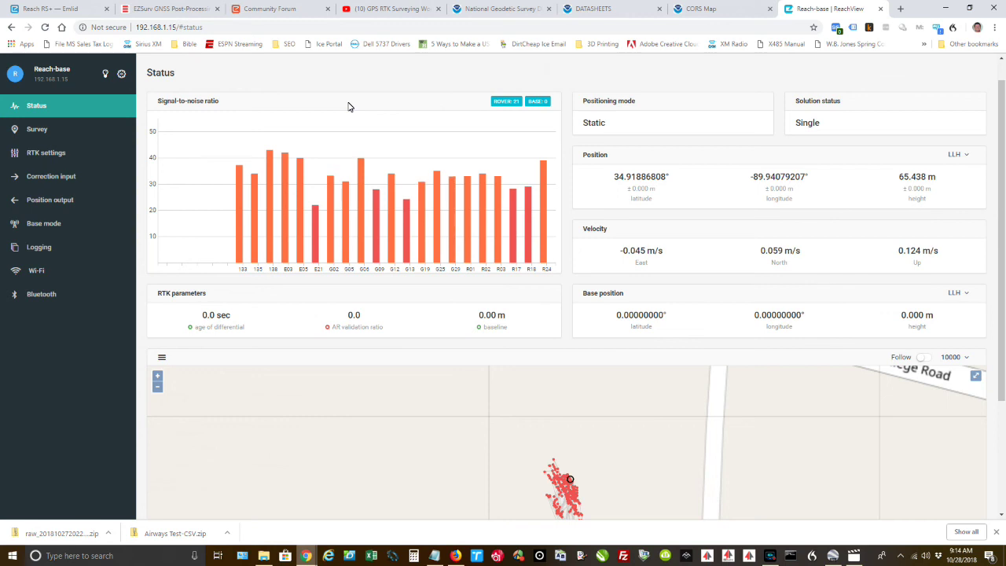
Step: Export the Airways Benchmark with RS survey as CSV to Surveys\2018-10-27 Airways Benchmark
click(32, 130)
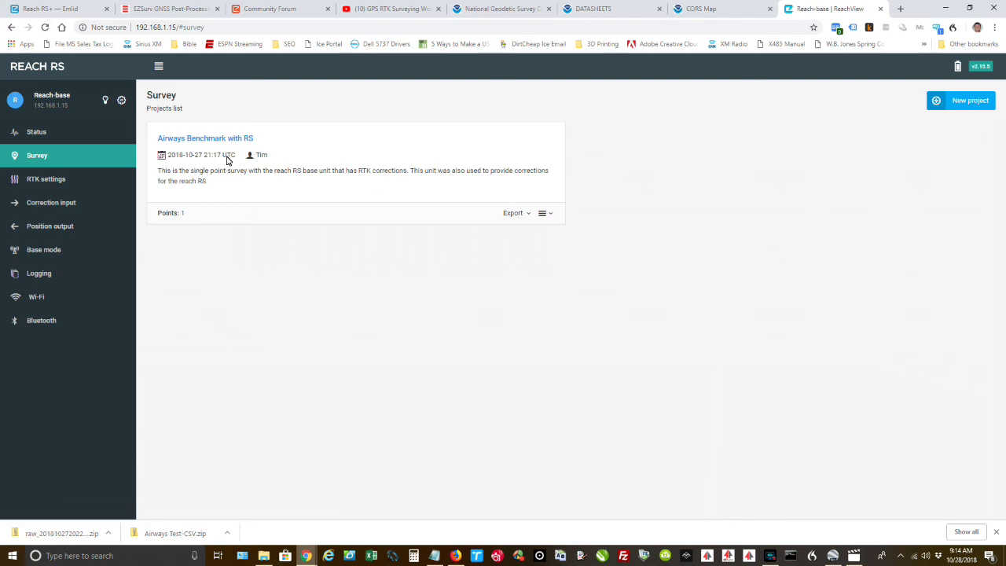
click(525, 214)
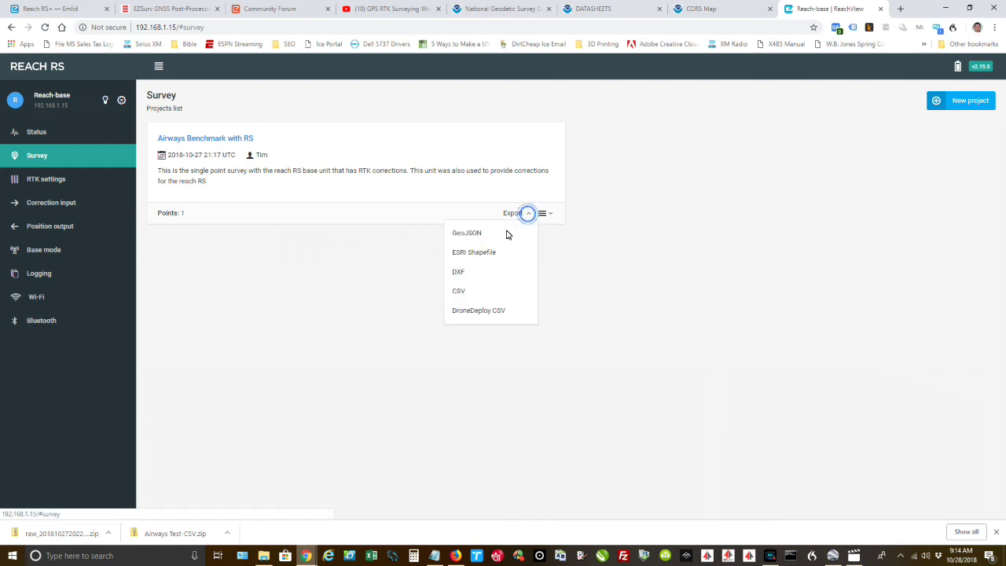
click(468, 293)
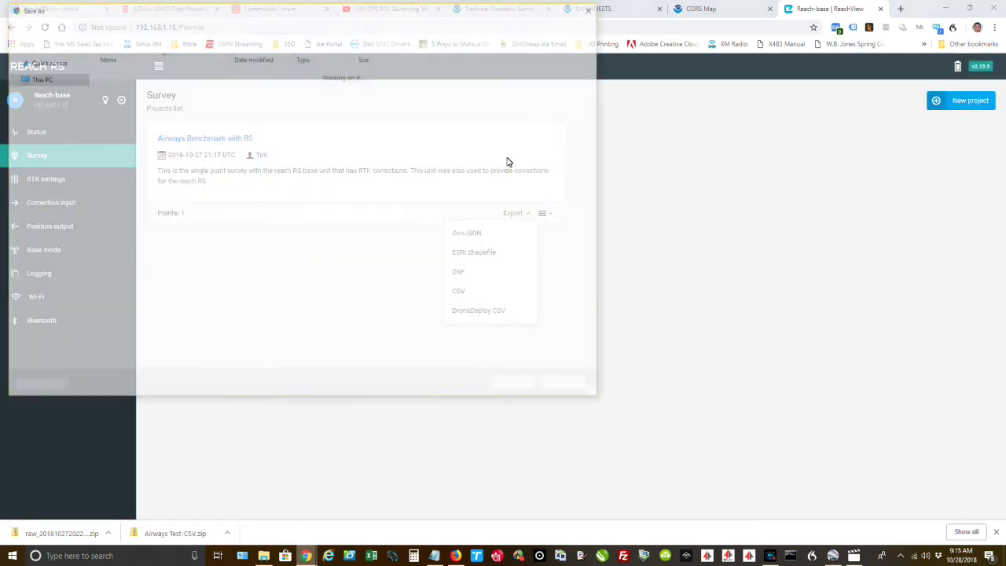
click(207, 26)
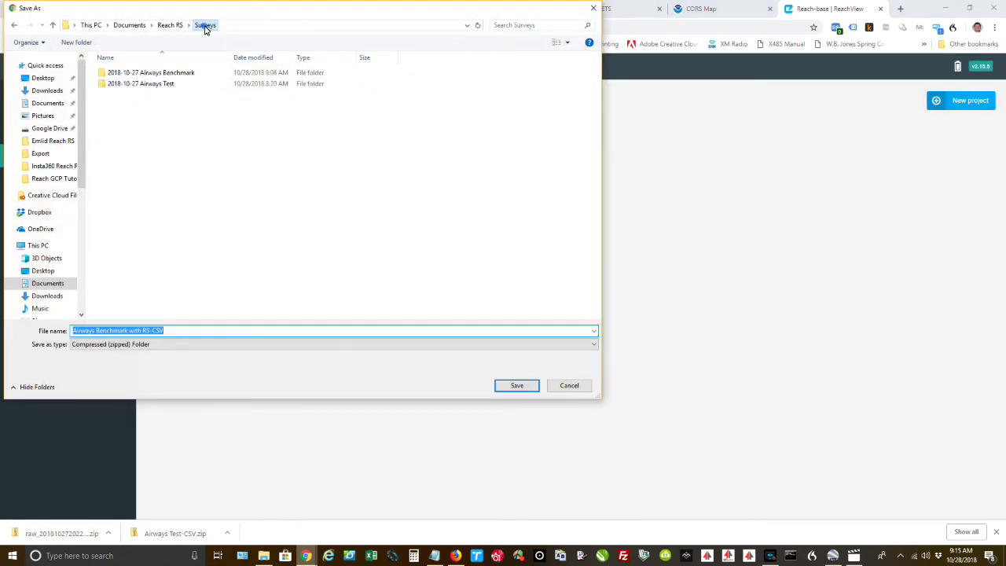
double_click(168, 72)
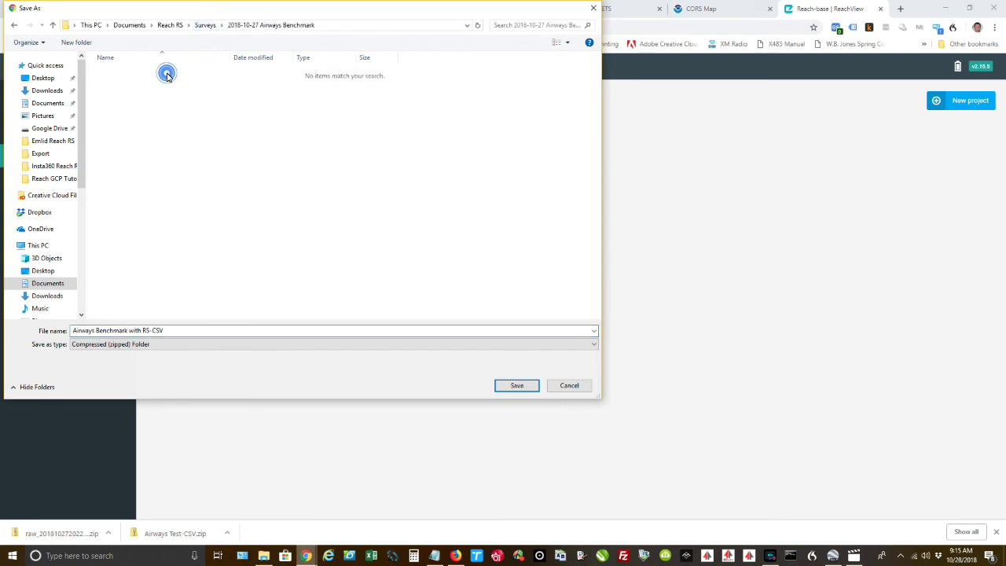
click(516, 386)
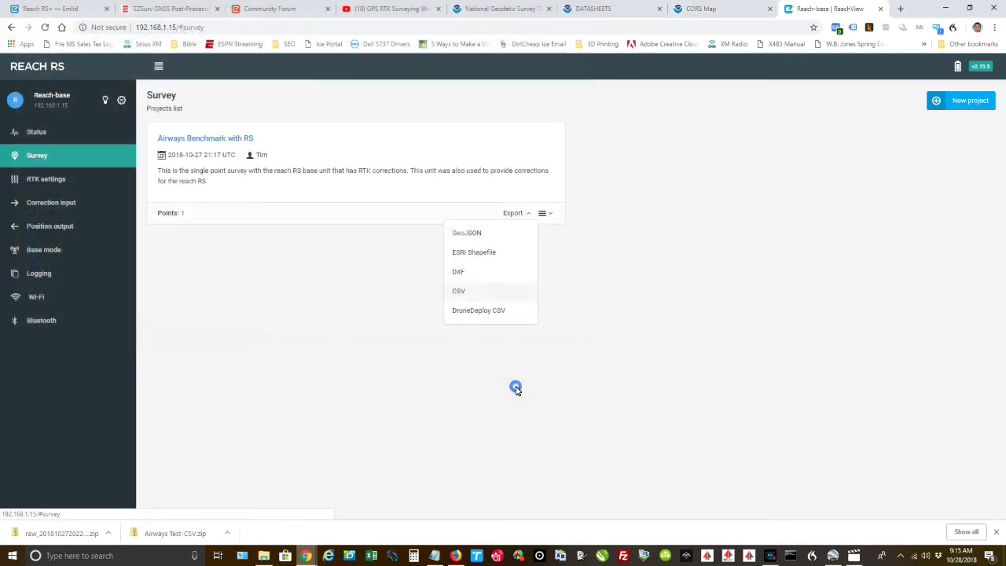
click(39, 274)
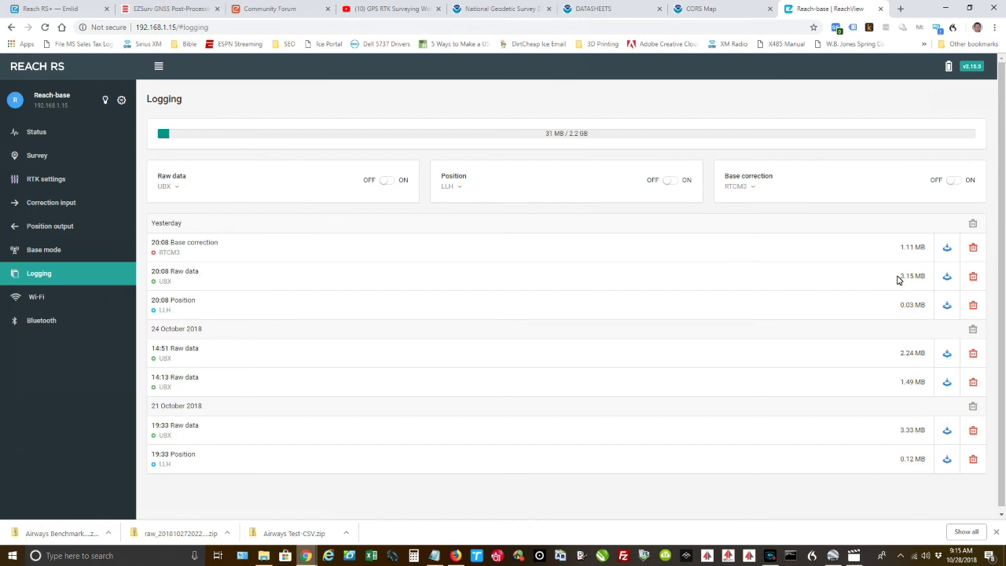
Step: Save the 20:08 raw UBX data log as a zip in the survey folder
click(946, 276)
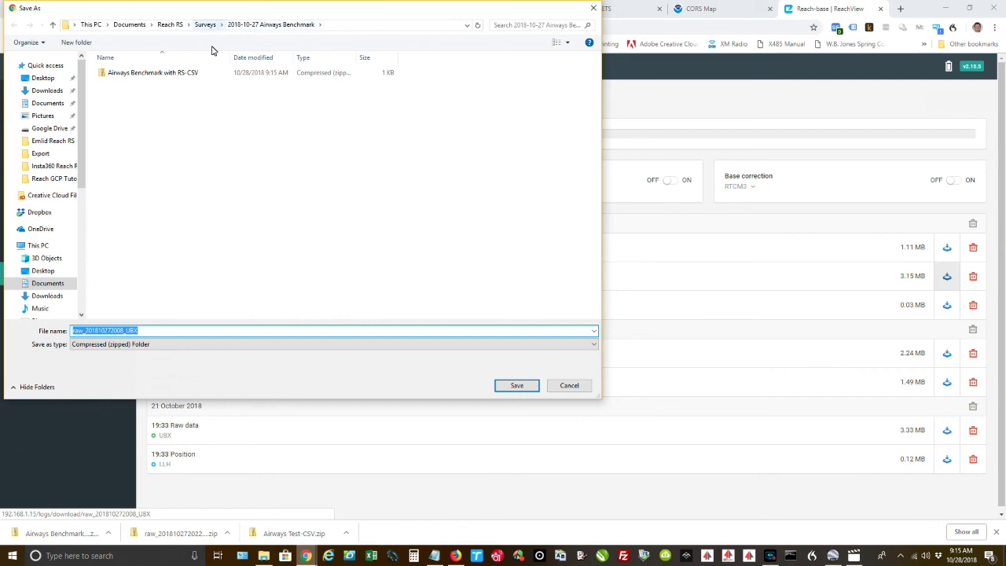
click(517, 386)
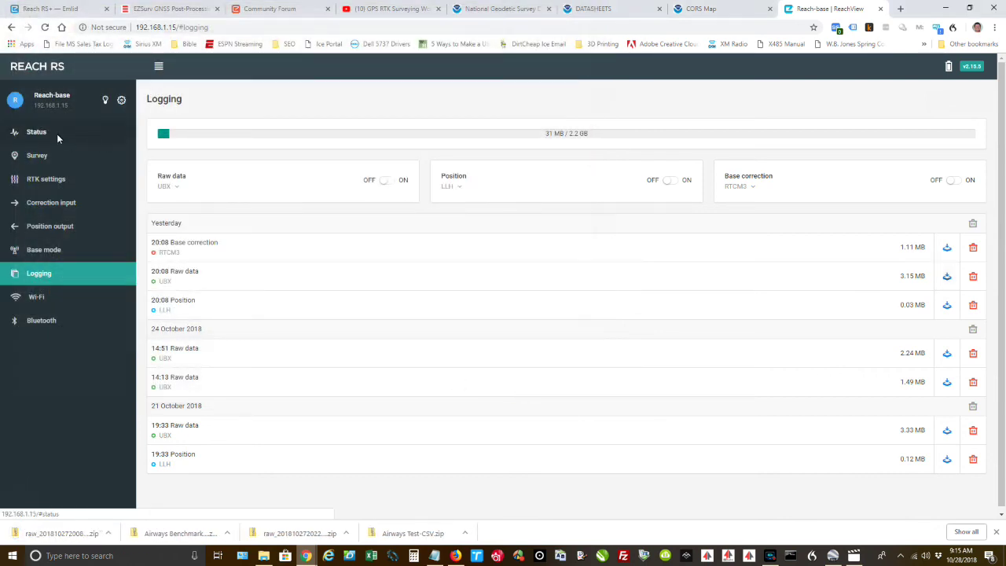
click(121, 99)
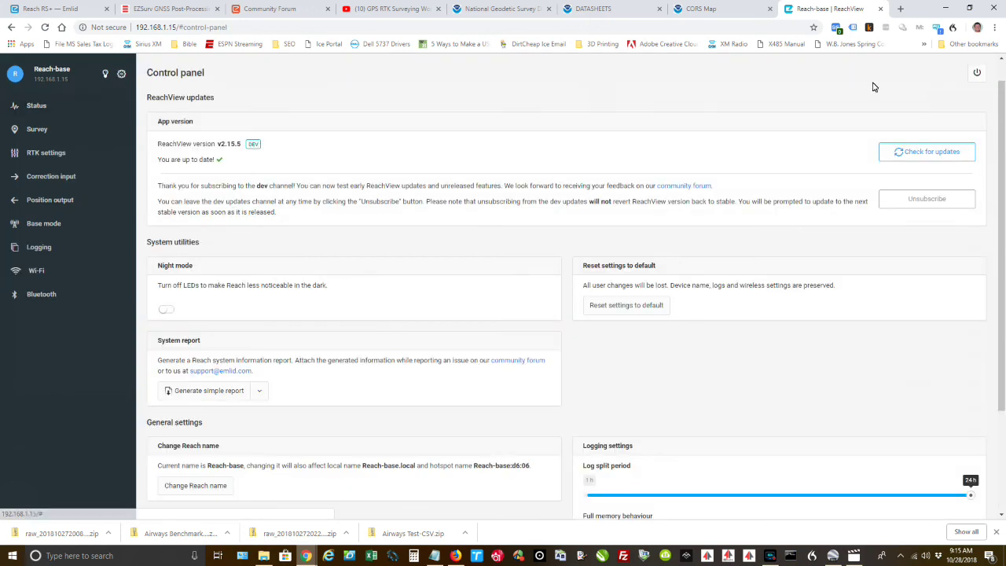
Step: Power off the Reach-base with Shutdown, then show the Reach RS+ page listing $799
click(977, 73)
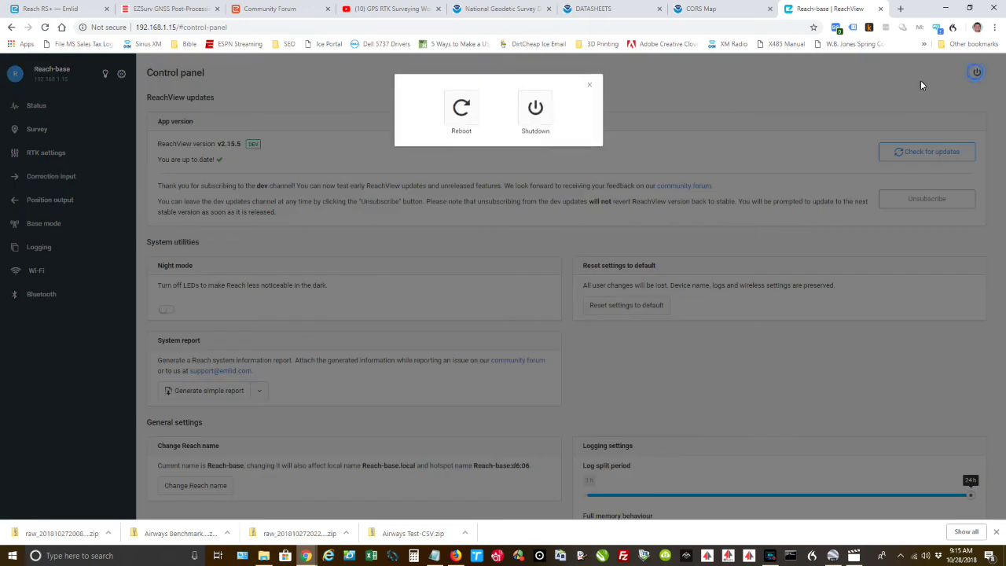
click(535, 110)
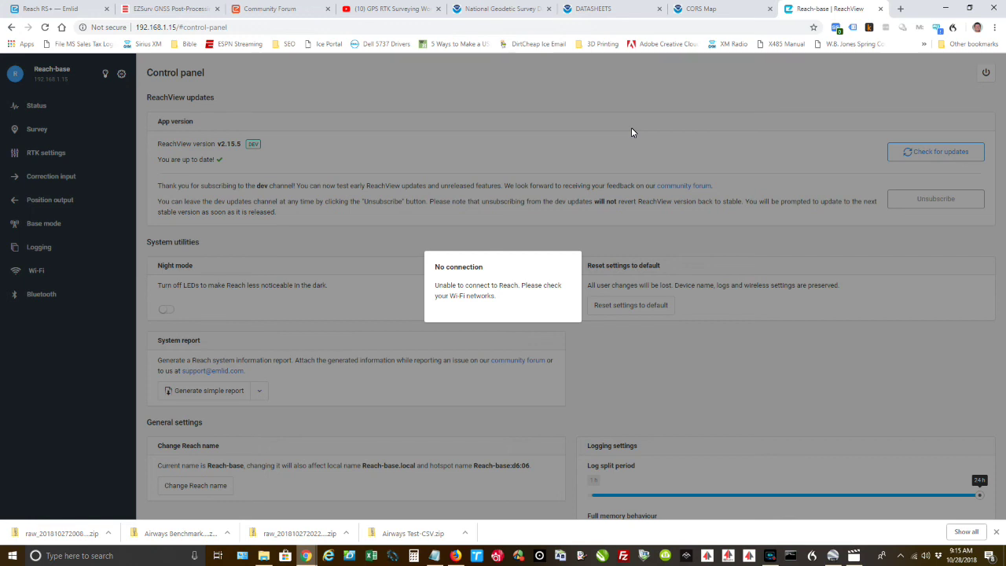
click(76, 9)
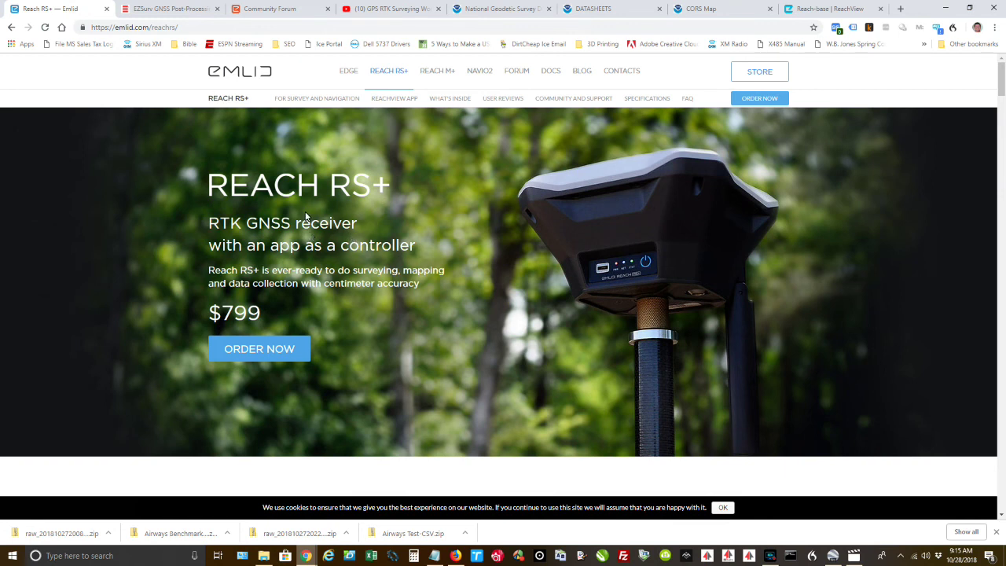
Step: Show the Effigis EZSurv GNSS post-processing page, then the 2018-10-27 Airways Benchmark folder
click(165, 8)
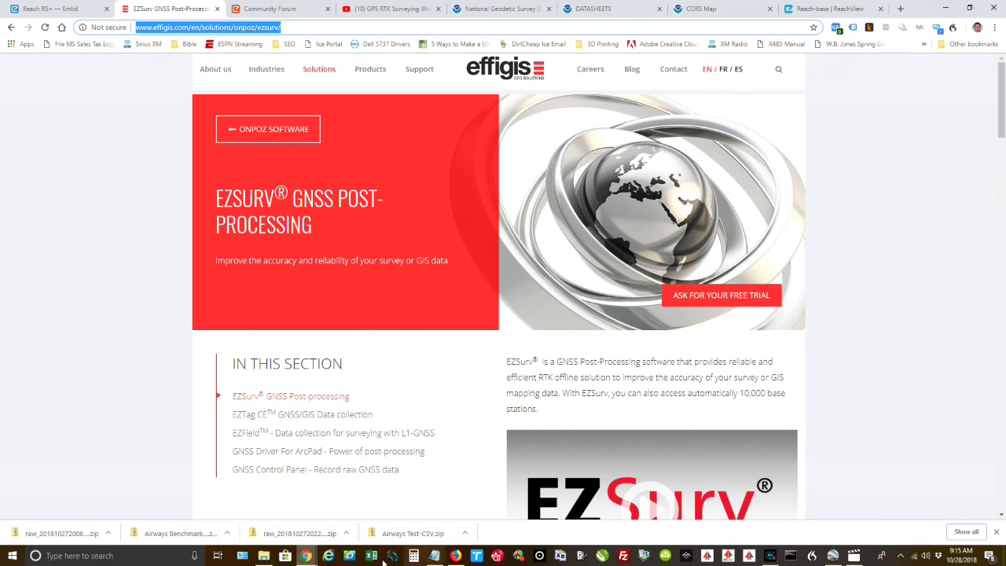
click(259, 556)
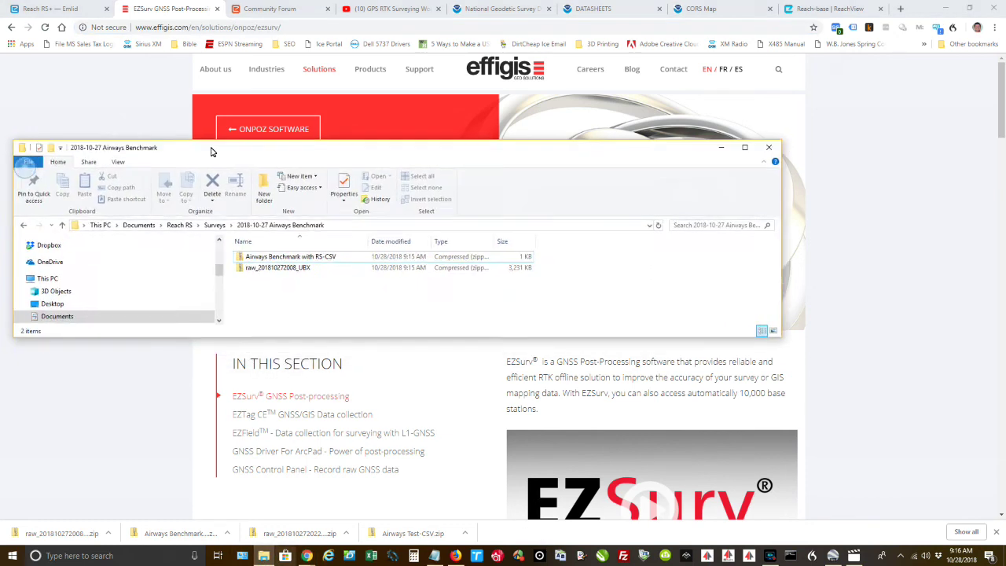
Step: Extract raw_201810272008.UBX from its zip with 7-Zip Extract Here
drag(213, 150, 285, 139)
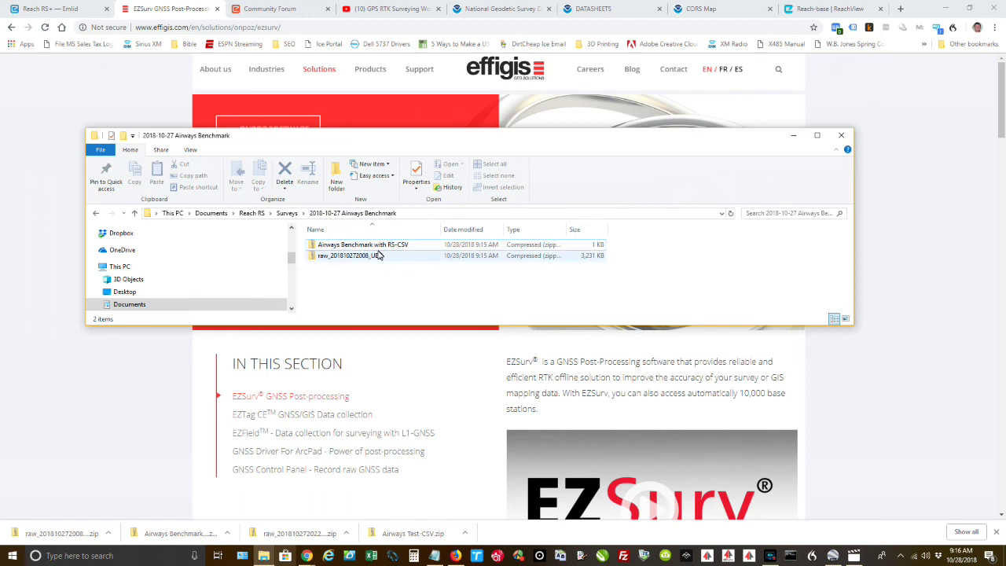
click(365, 258)
right_click(366, 260)
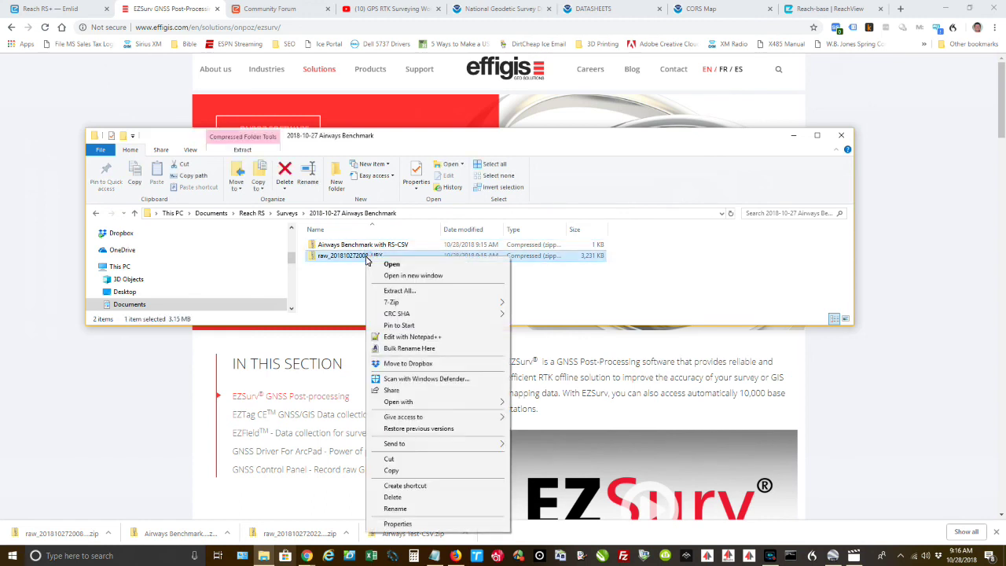
mouse_move(406, 305)
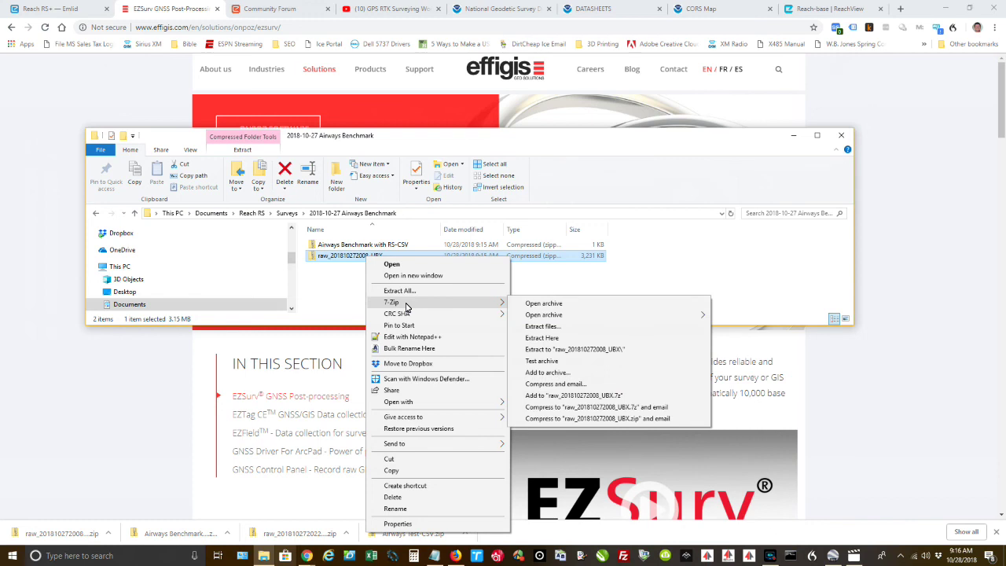
click(542, 337)
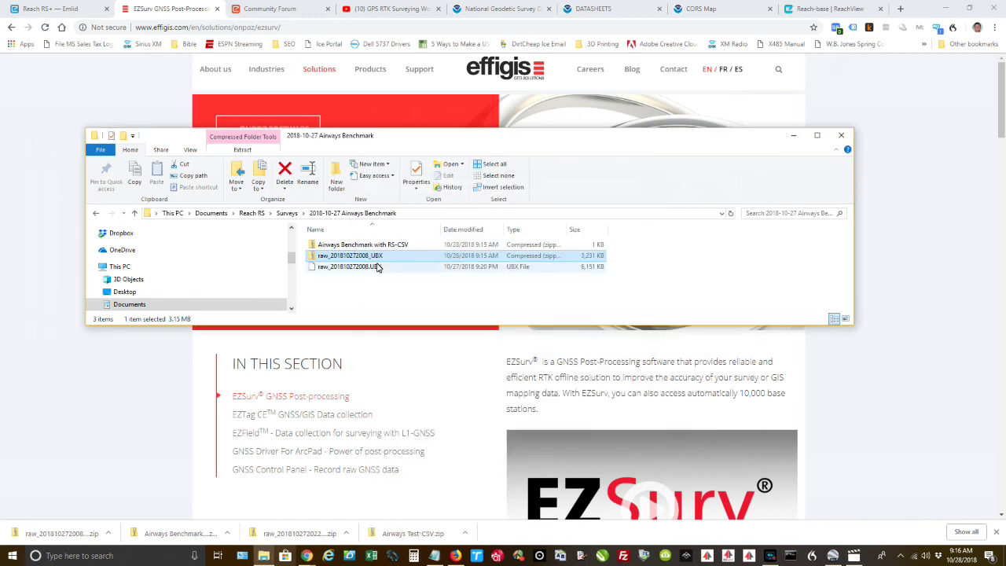
Step: Extract the Airways Benchmark with RS CSV zip into the same folder
click(374, 246)
right_click(374, 246)
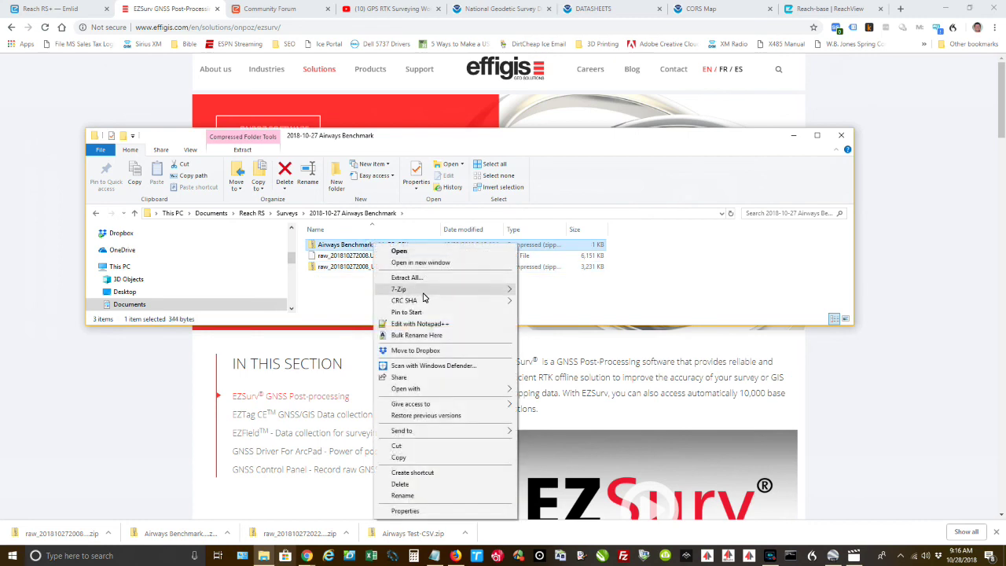
mouse_move(428, 290)
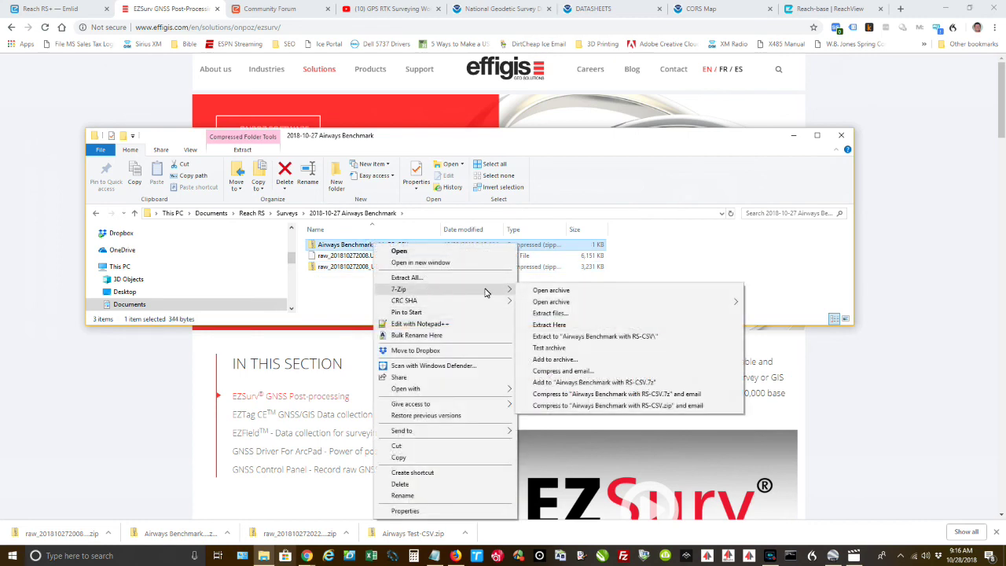
click(550, 325)
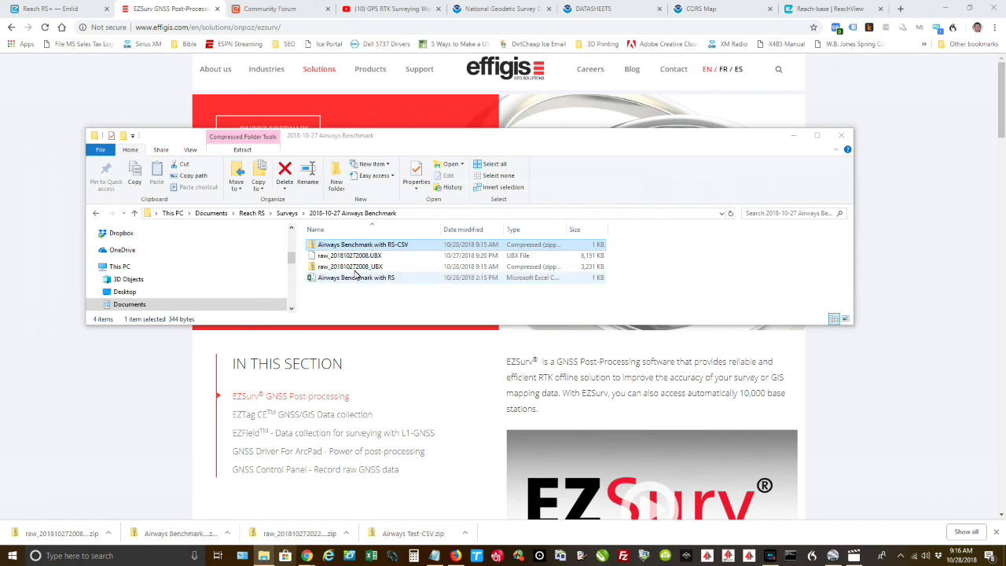
drag(460, 144, 470, 336)
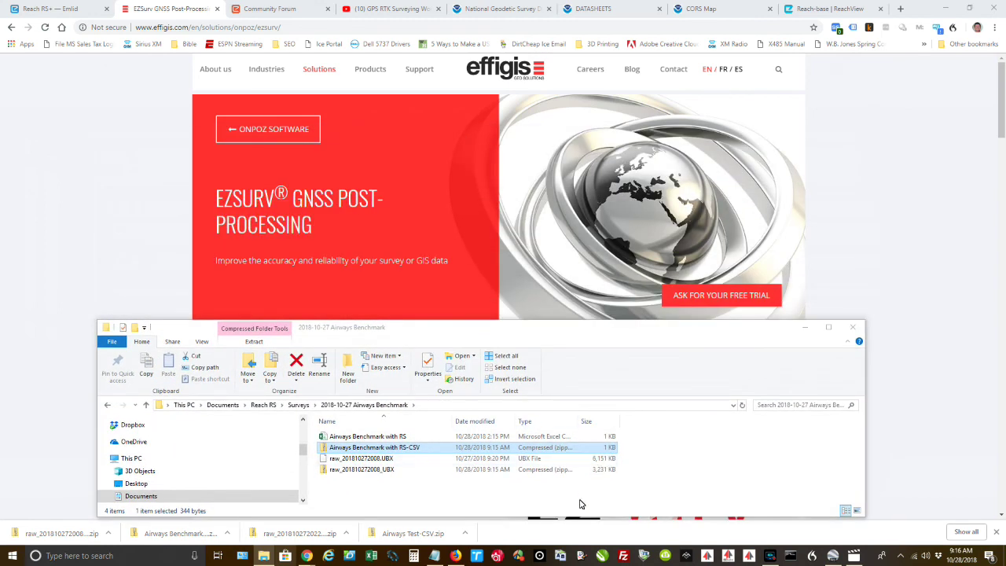
Step: Load the Airways Benchmark with RS CSV into the CSV To EZSurv XML converter
click(708, 555)
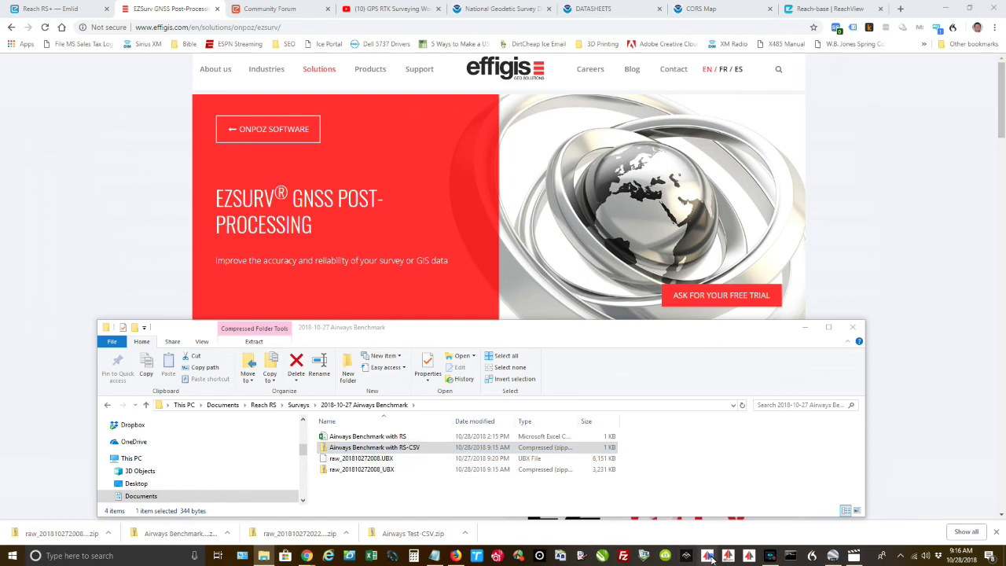
drag(486, 201, 454, 132)
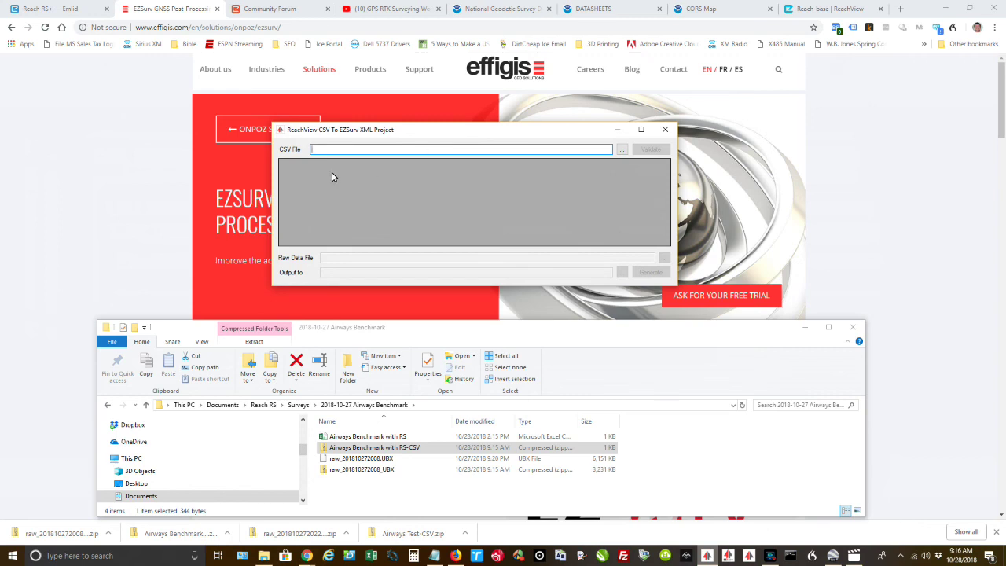
click(622, 150)
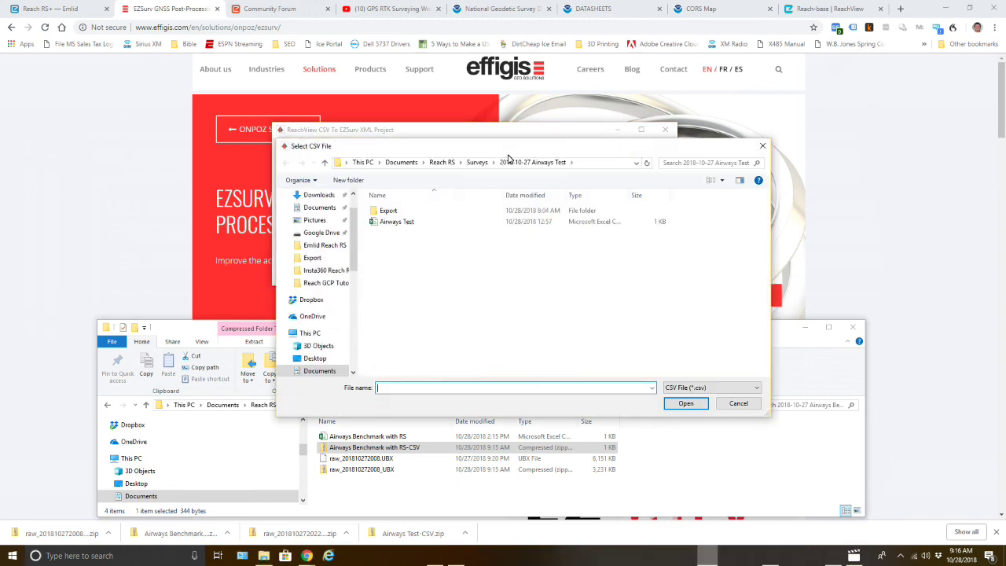
click(477, 162)
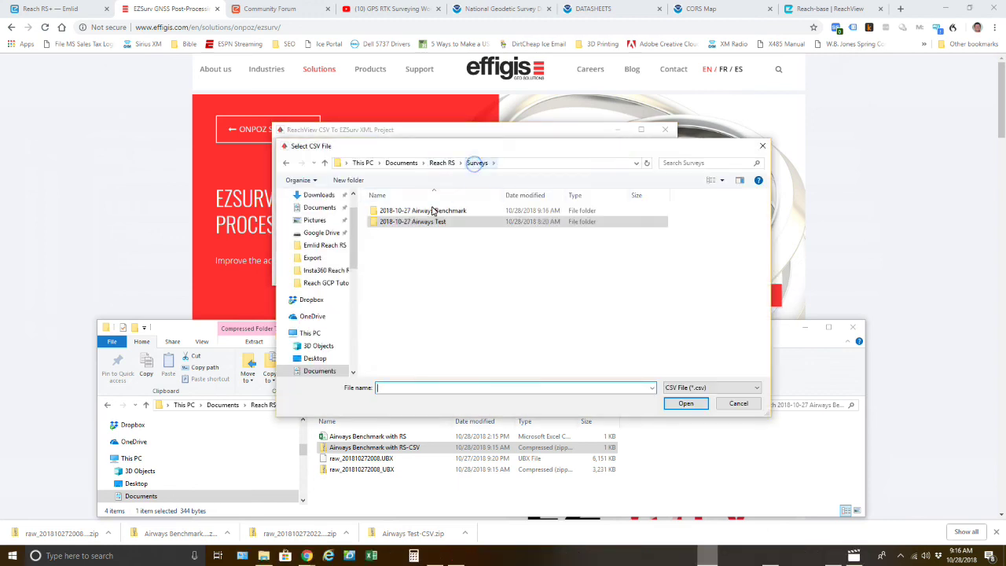
double_click(429, 211)
click(424, 210)
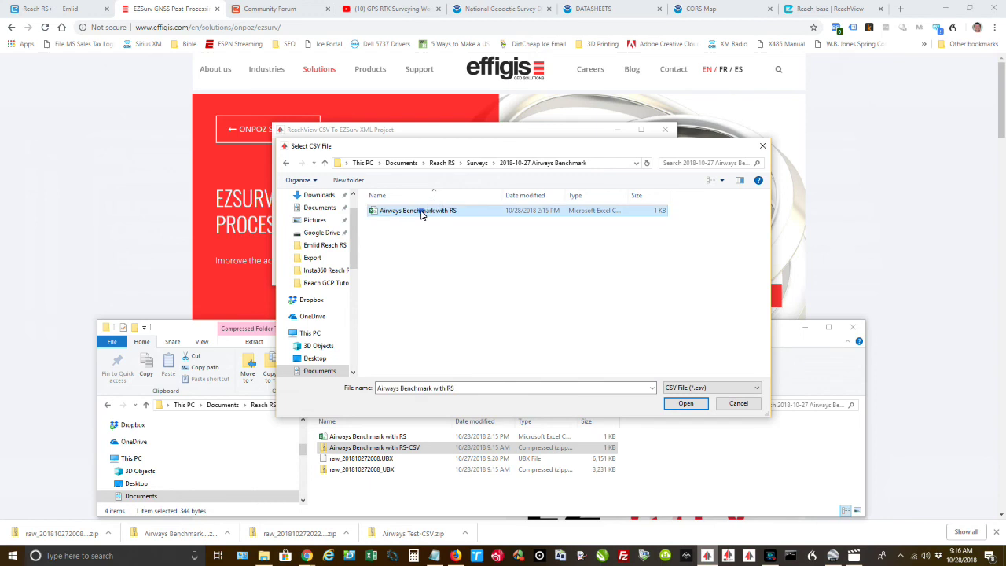
click(686, 403)
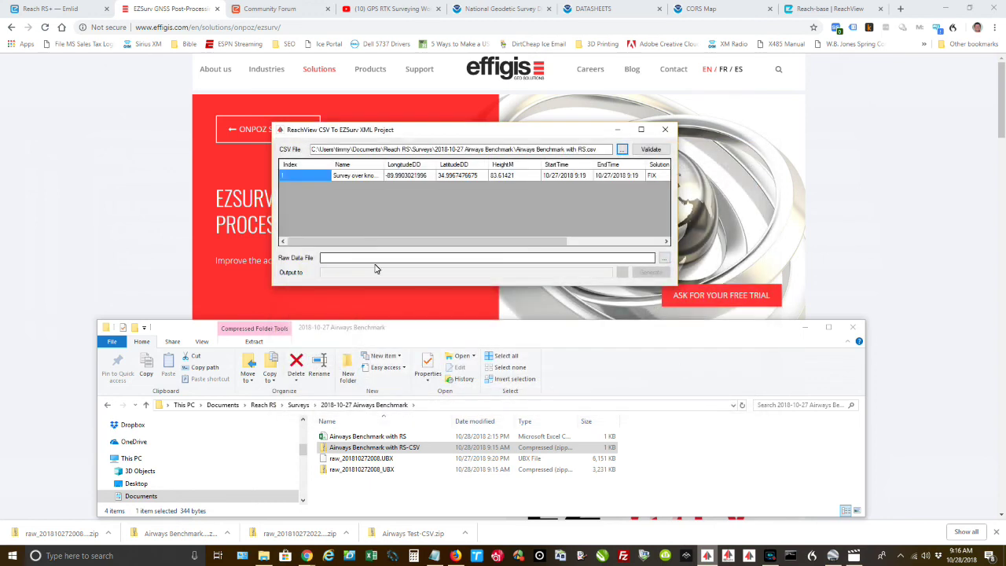
Step: Pair raw_201810272008.UBX, generate raw_201810272008.xml, and close the converter
click(663, 259)
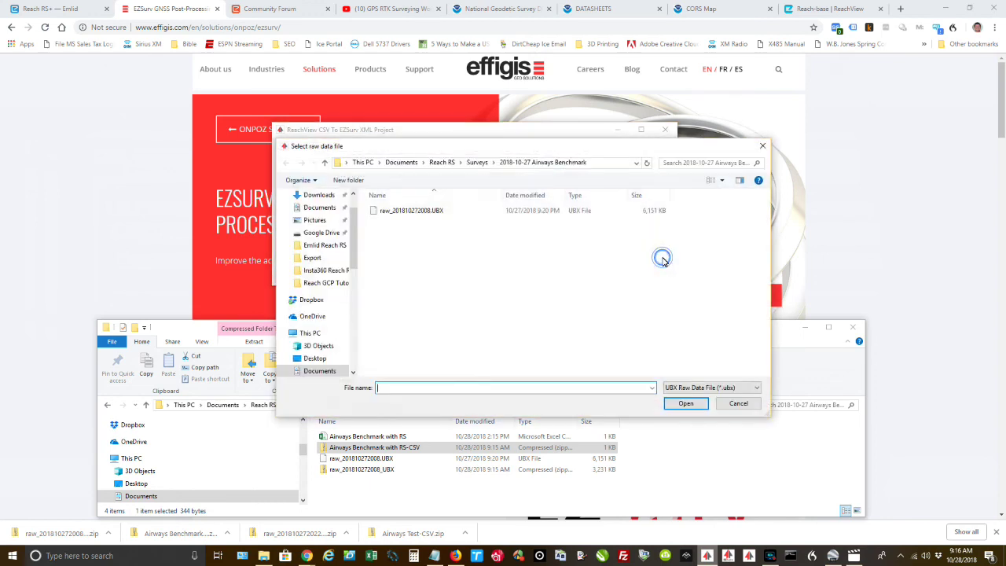
click(412, 214)
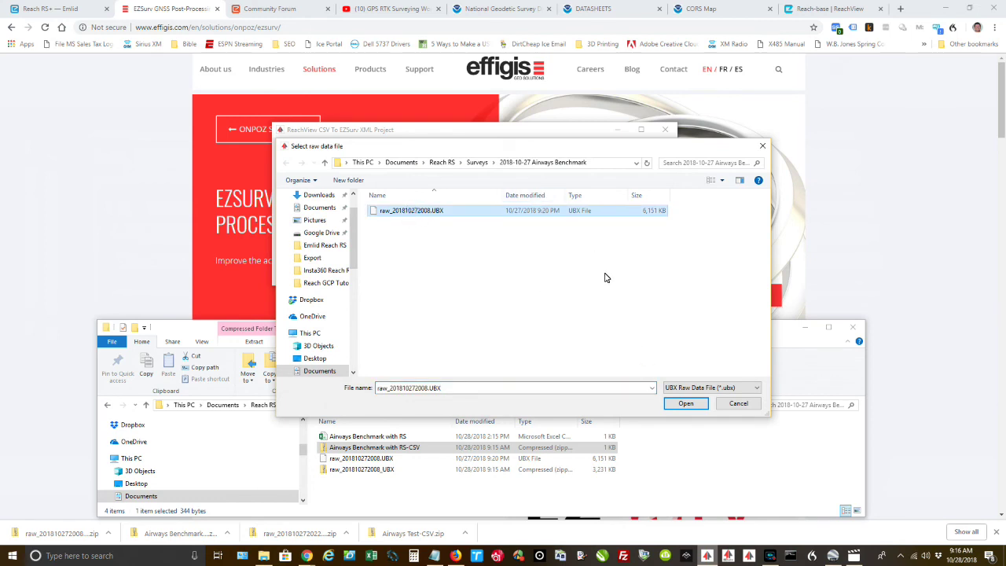
click(685, 403)
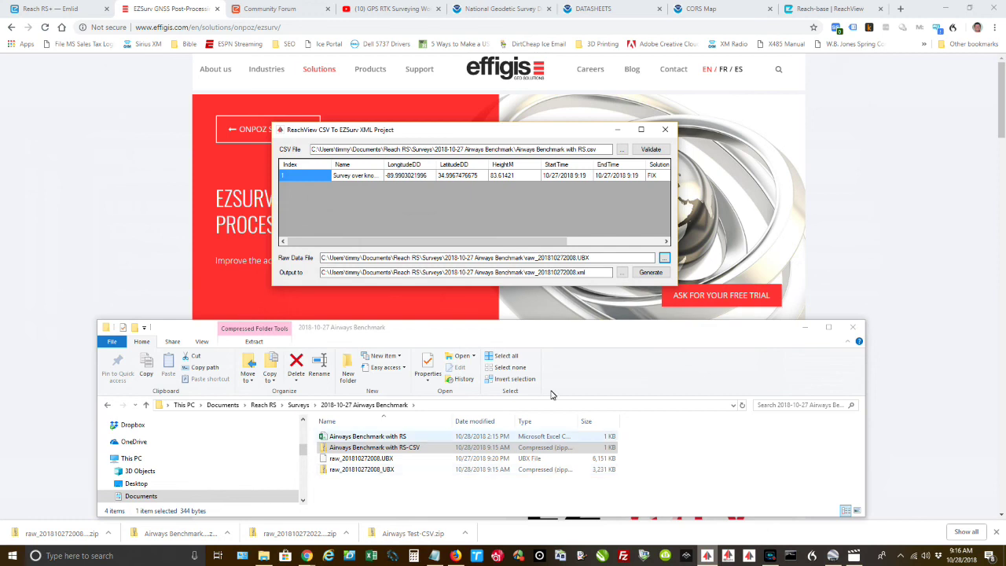
click(653, 275)
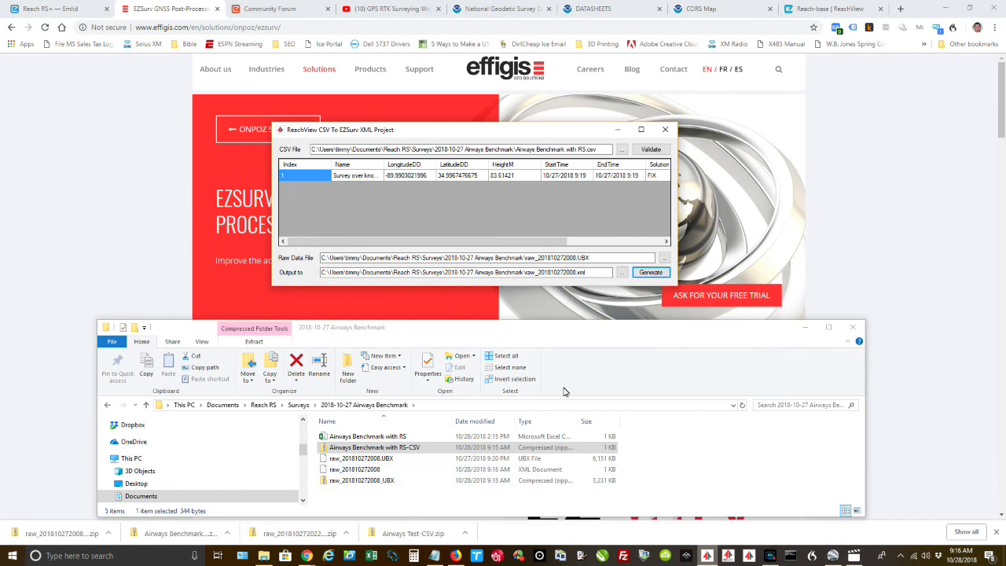
click(478, 469)
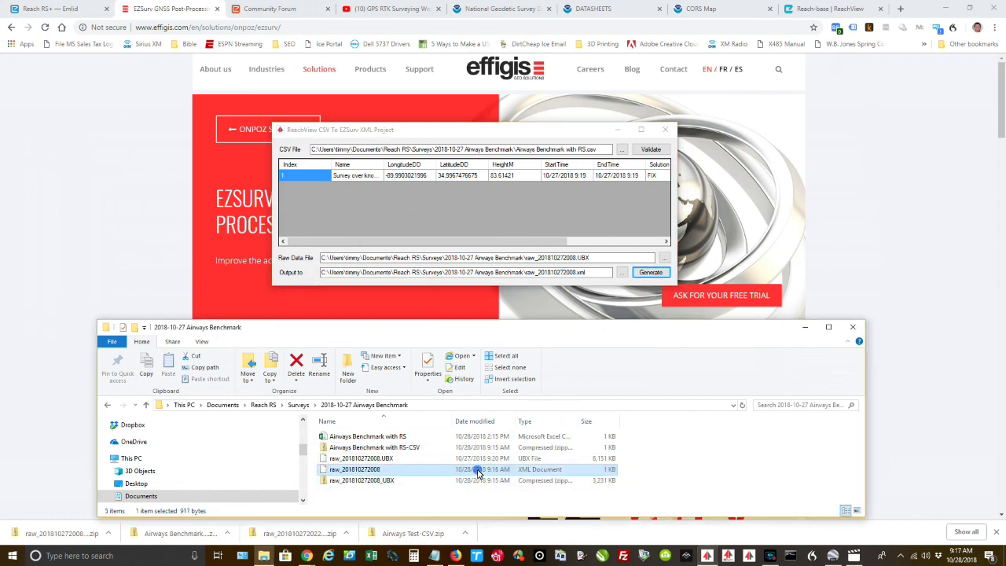
click(665, 129)
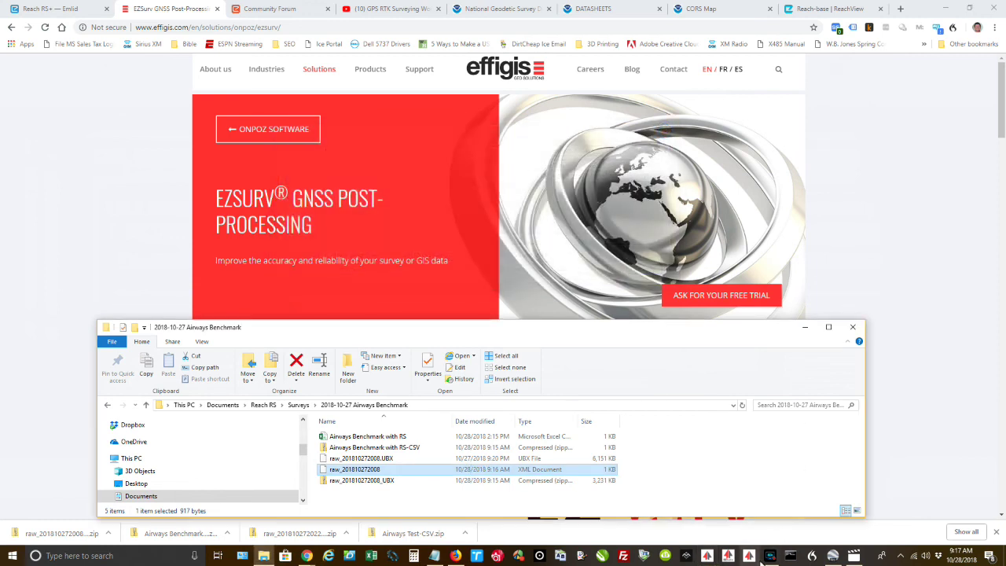
Step: Launch EZSurv, drag raw_201810272008.xml into the project, and list its Survey over known(01) site
click(728, 556)
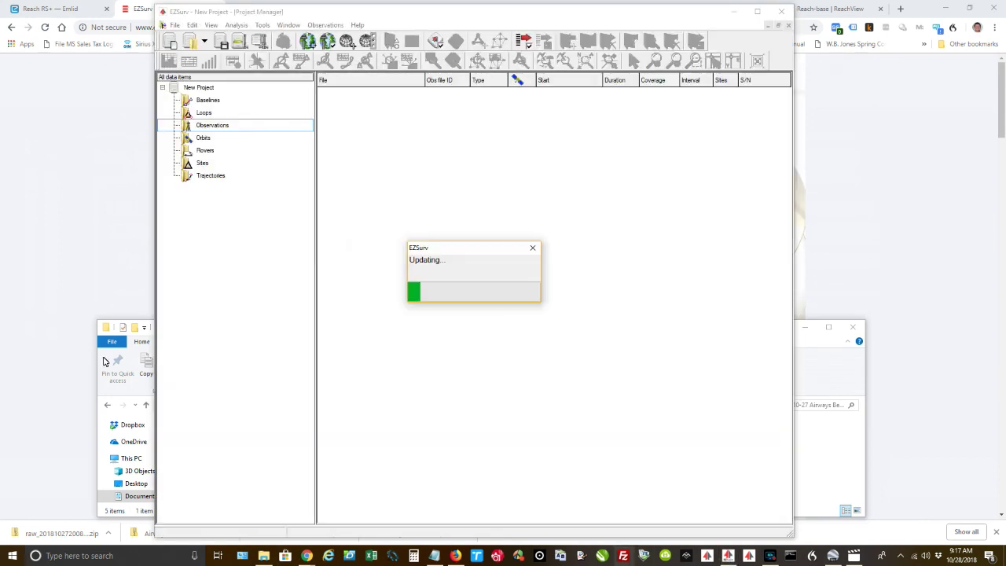
click(105, 360)
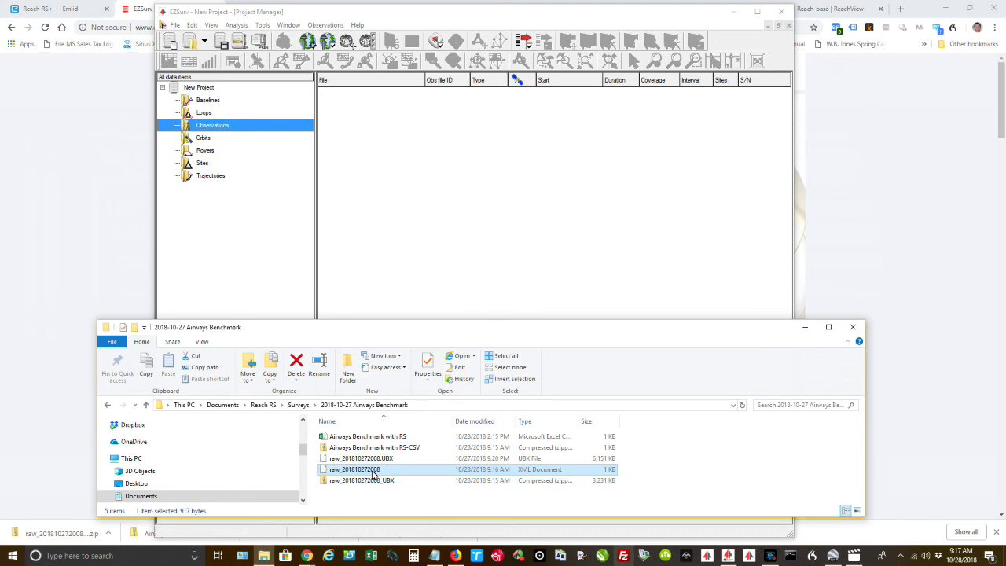
drag(374, 471, 414, 226)
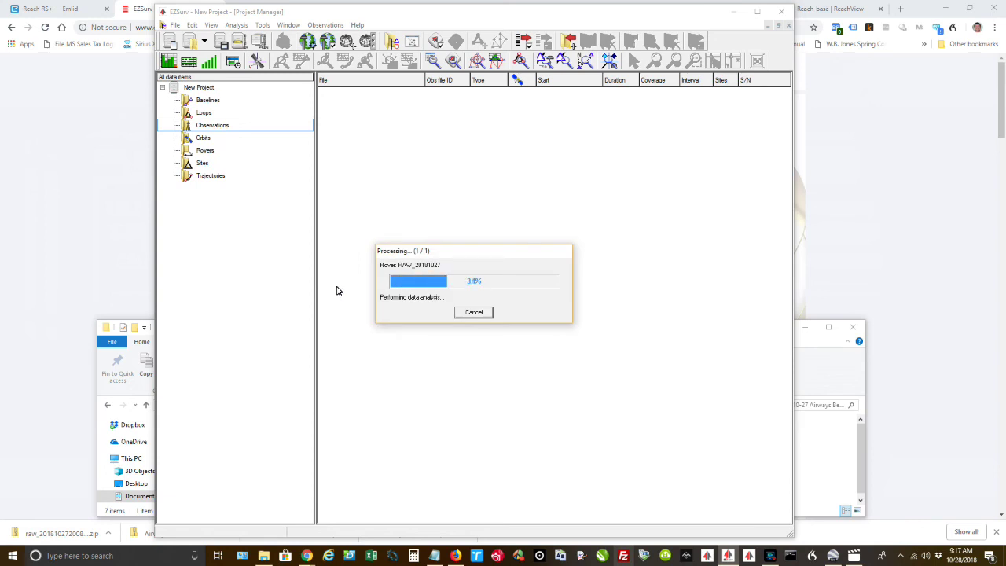
click(104, 363)
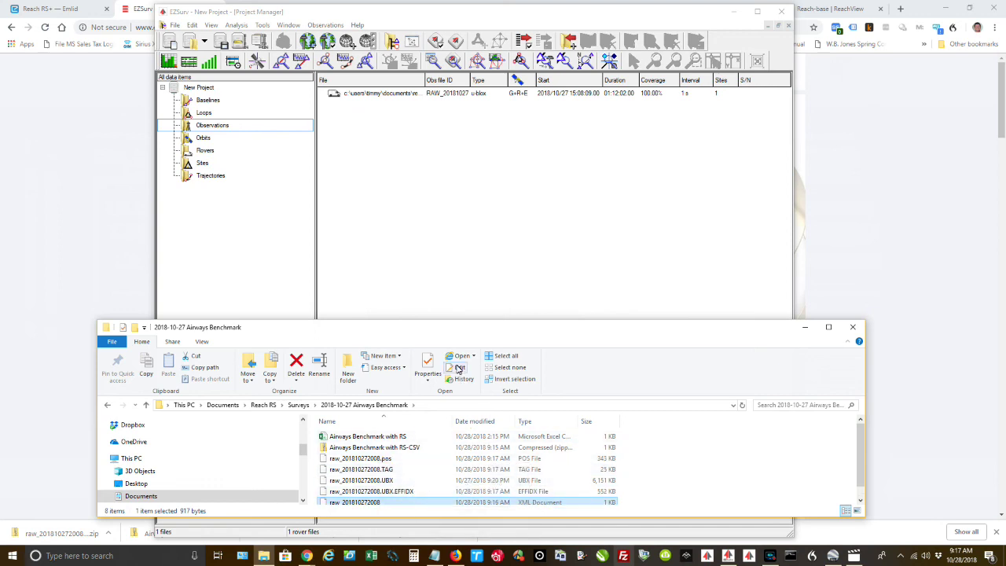
click(406, 248)
click(200, 165)
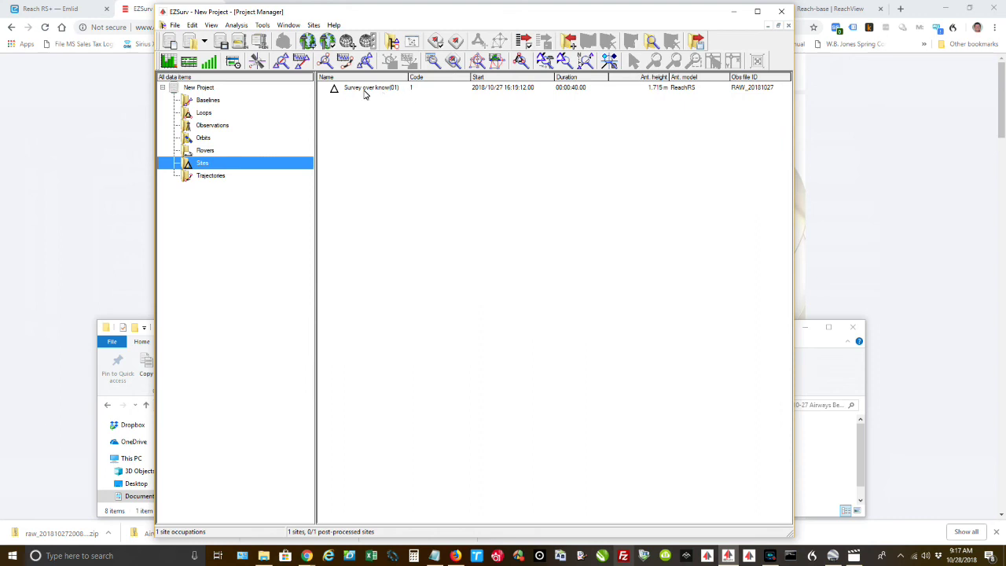
Step: Run Tools > Pre-process against base zme1, solving 4323 epochs with one fixed site
click(261, 26)
click(281, 36)
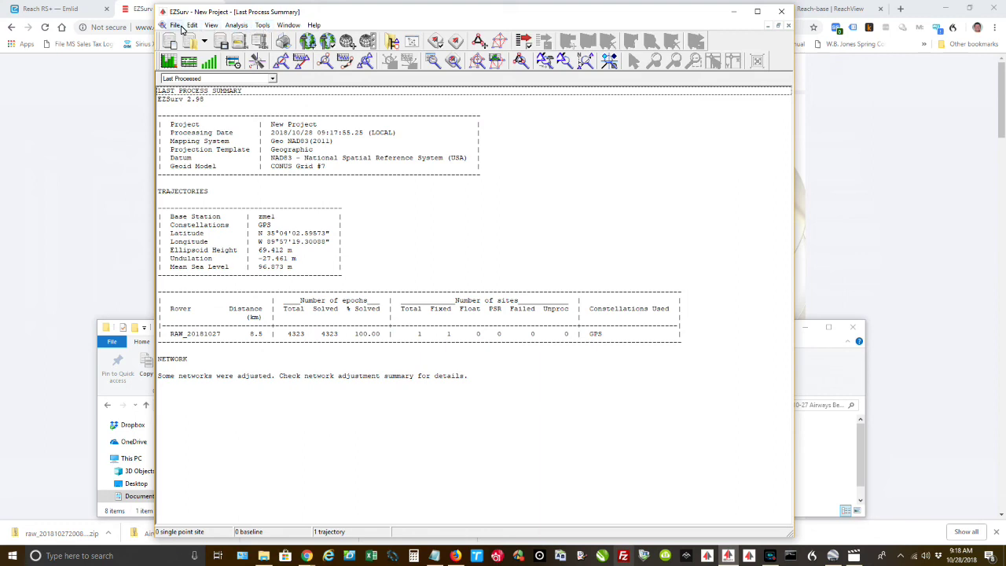
click(192, 25)
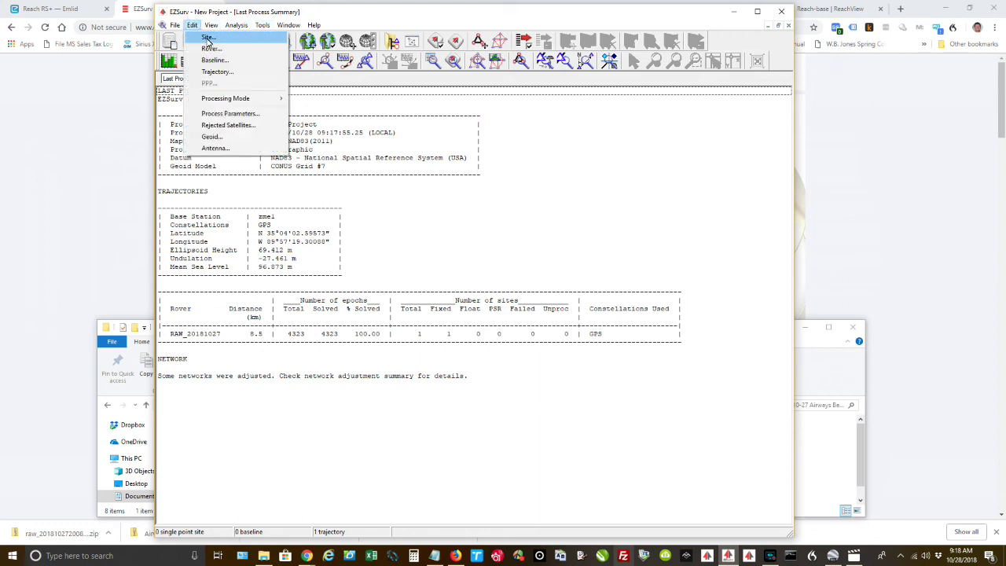
Step: Show the project's site list and review the Survey over know and zme1 sites
click(208, 40)
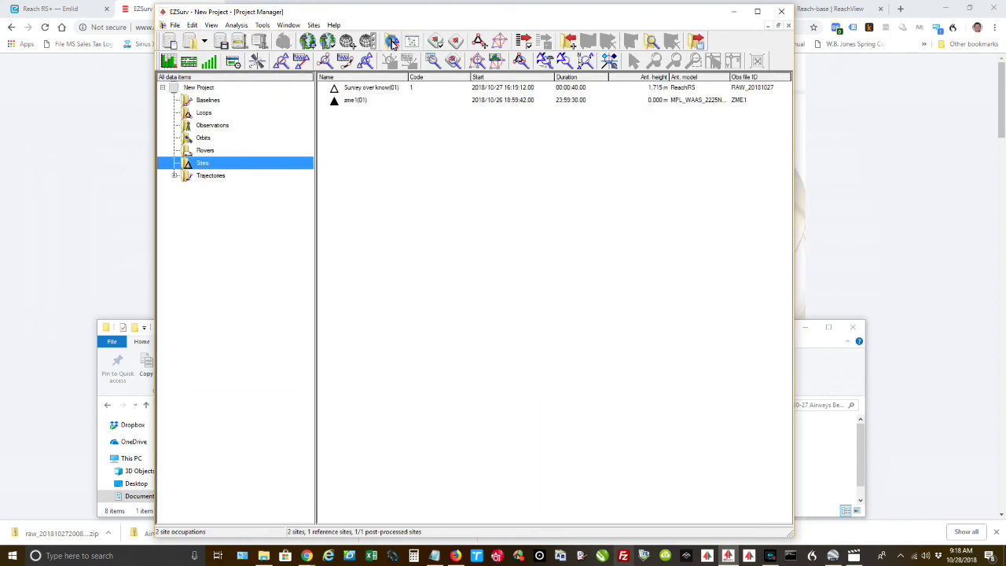
click(363, 88)
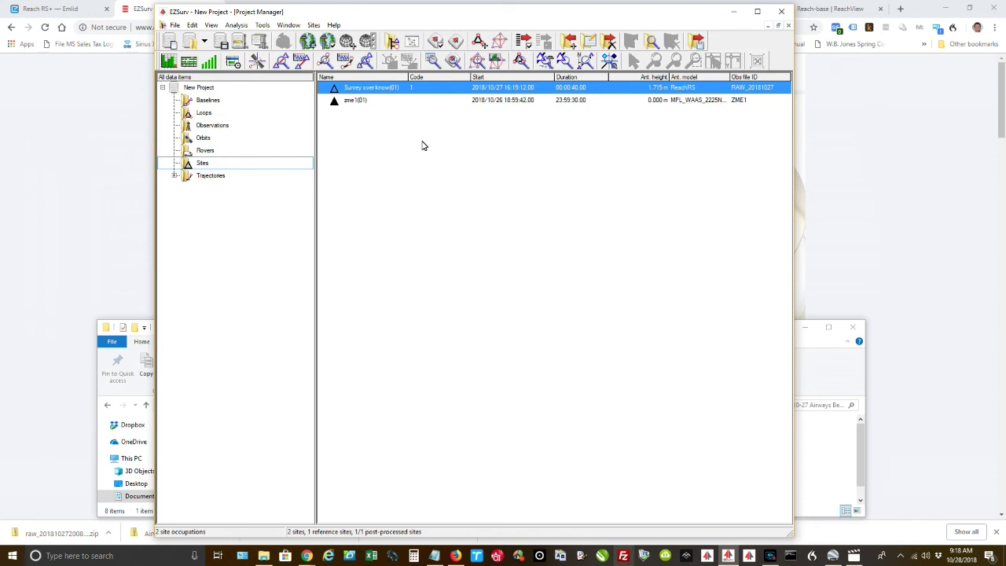
click(352, 102)
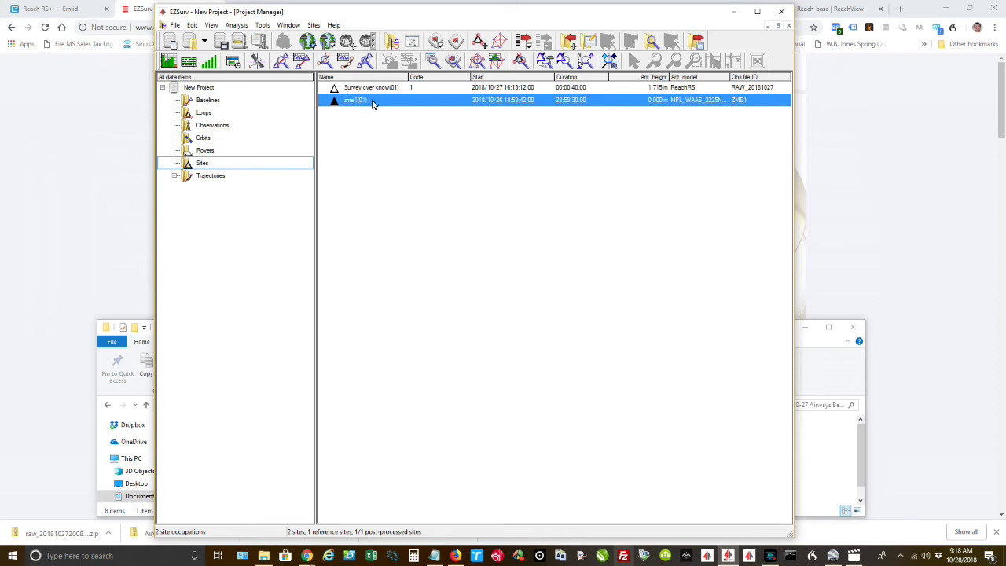
click(193, 25)
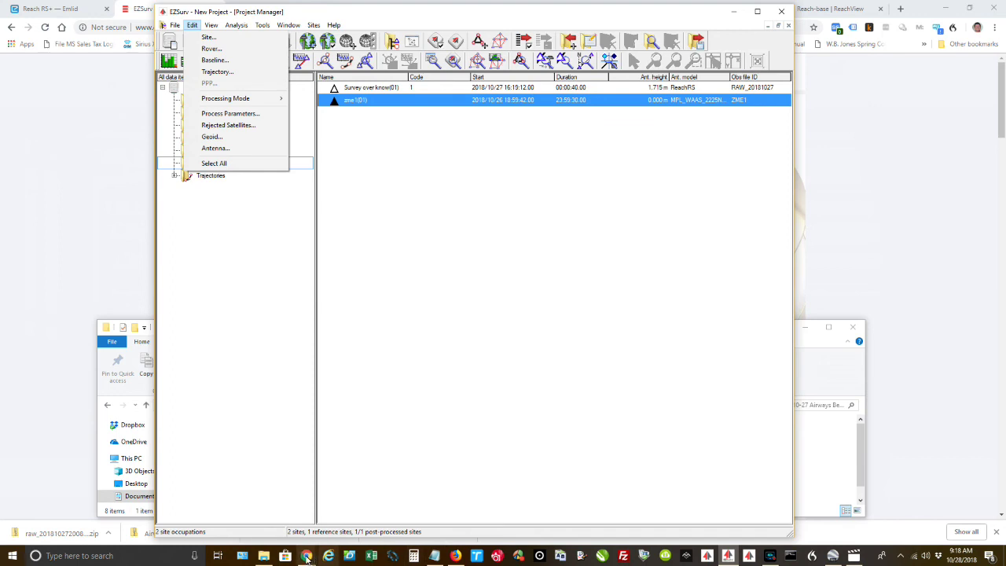
Step: Highlight the benchmark's NAD 83 position on the NGS data sheet in Chrome, then return to EZSurv
click(455, 556)
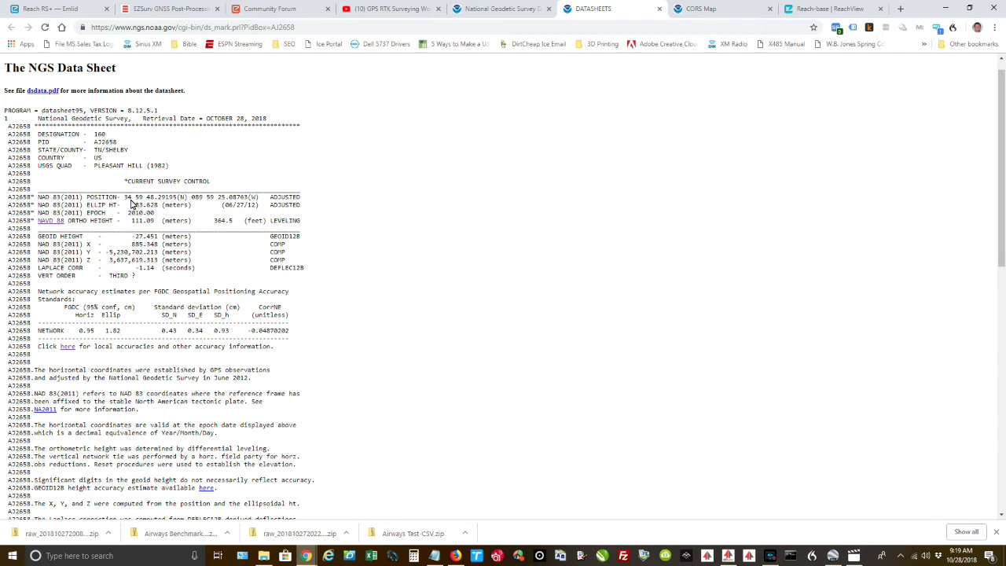
drag(124, 197, 258, 202)
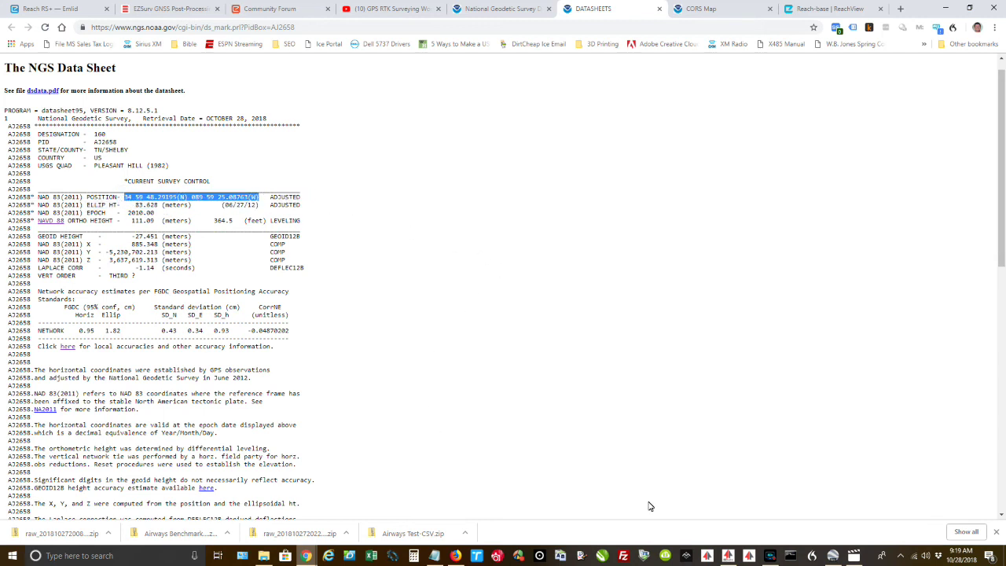
click(729, 557)
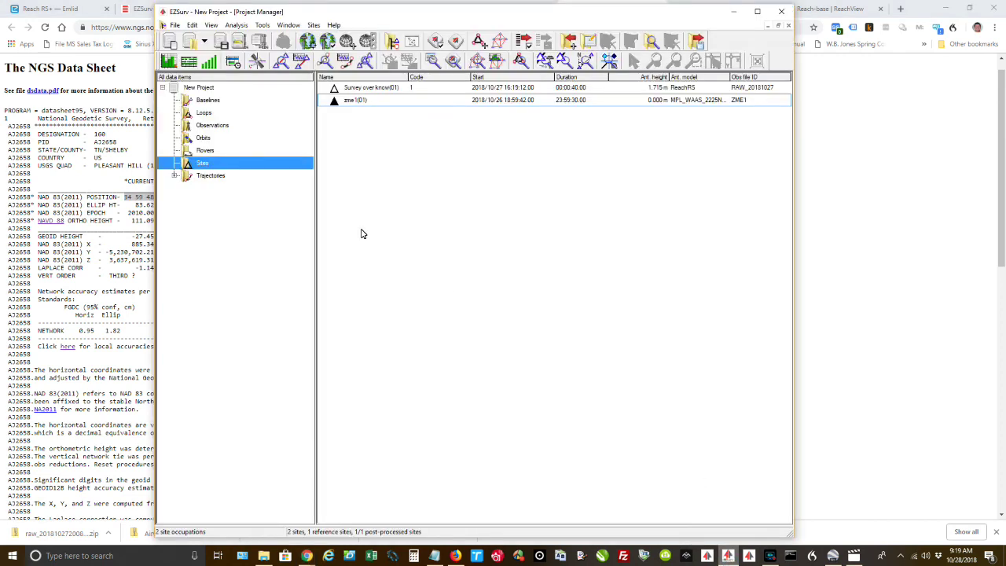
click(197, 26)
Step: Rename the base site zme1 to 'Benchmark' in the site editor
click(211, 38)
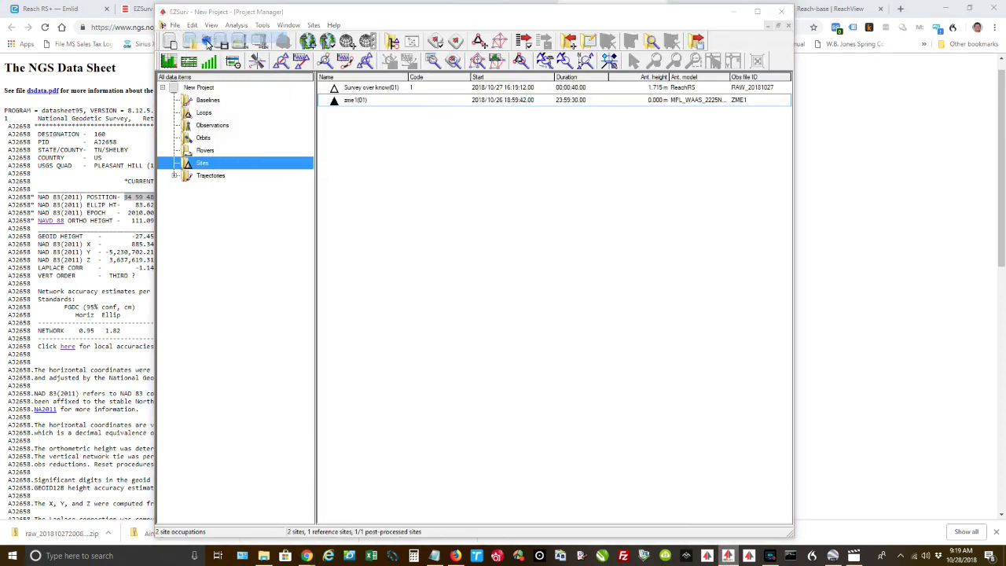
click(433, 171)
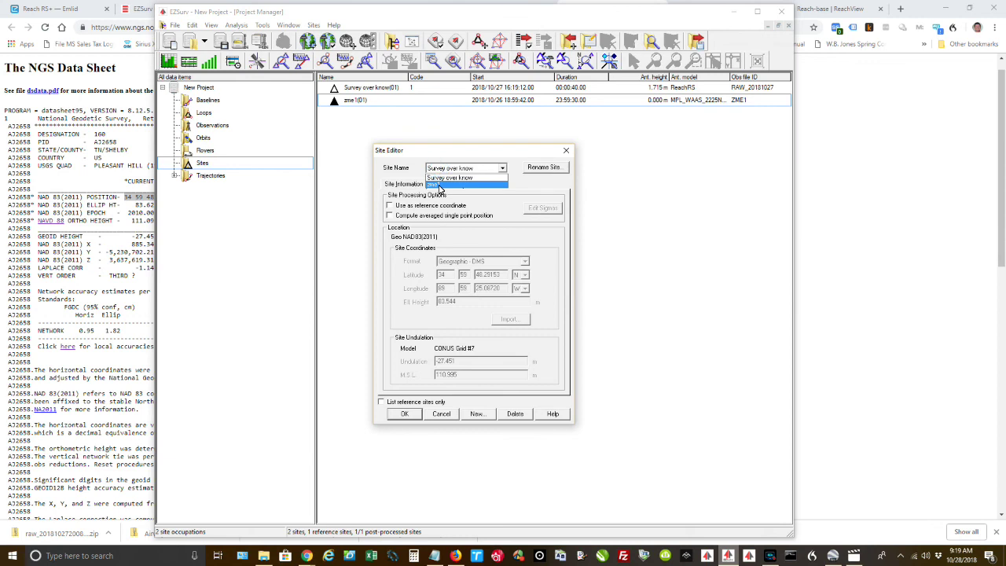
click(434, 185)
click(546, 167)
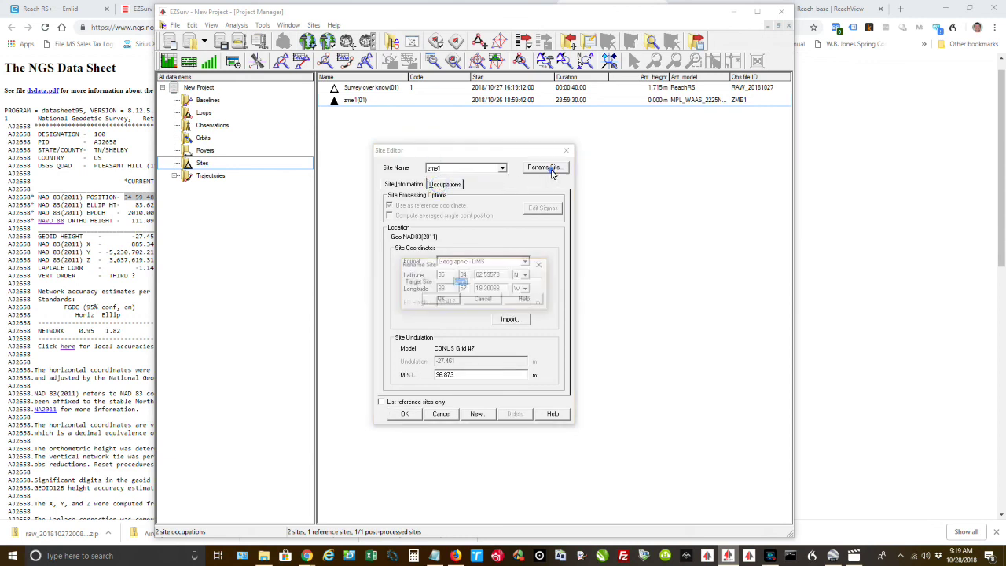
text(Benchmark)
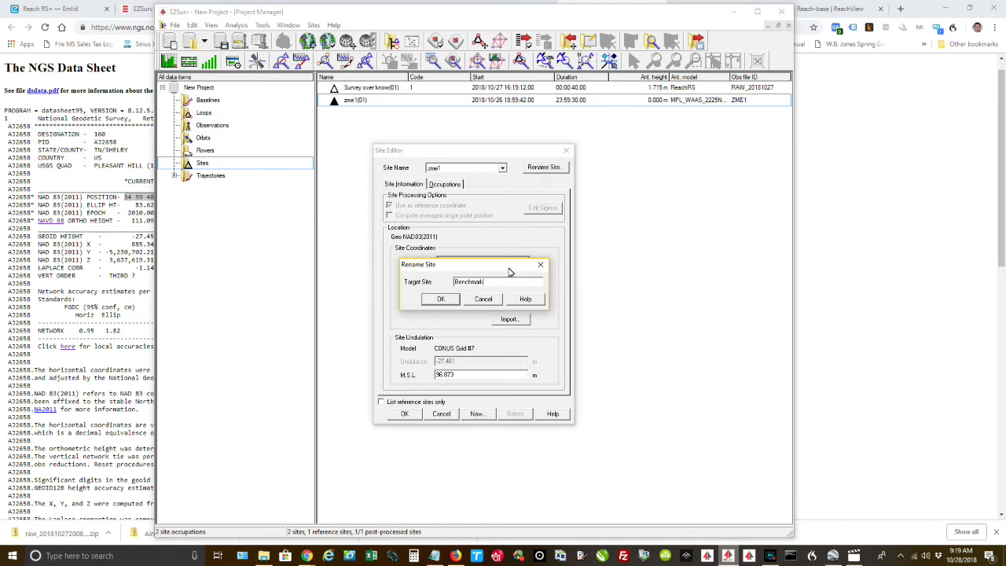
click(441, 298)
click(536, 313)
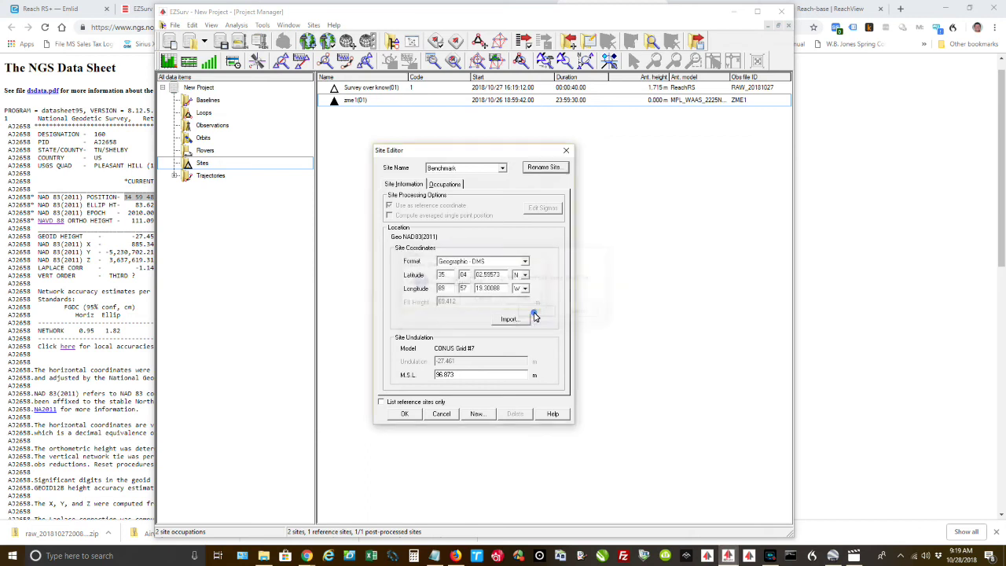
Step: Import the AJ2658 Airways coordinates into Benchmark despite the distance warning and save
click(508, 319)
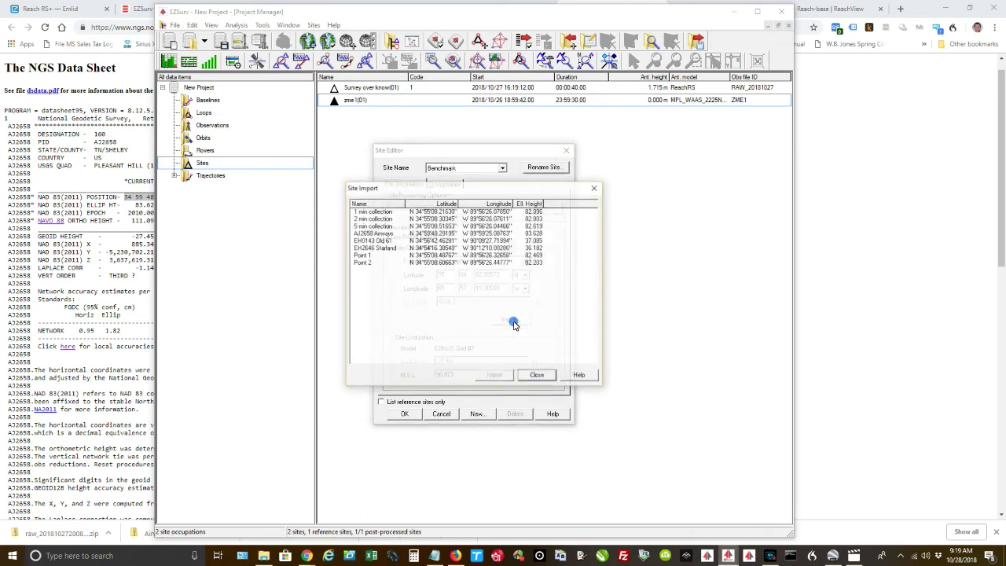
click(376, 234)
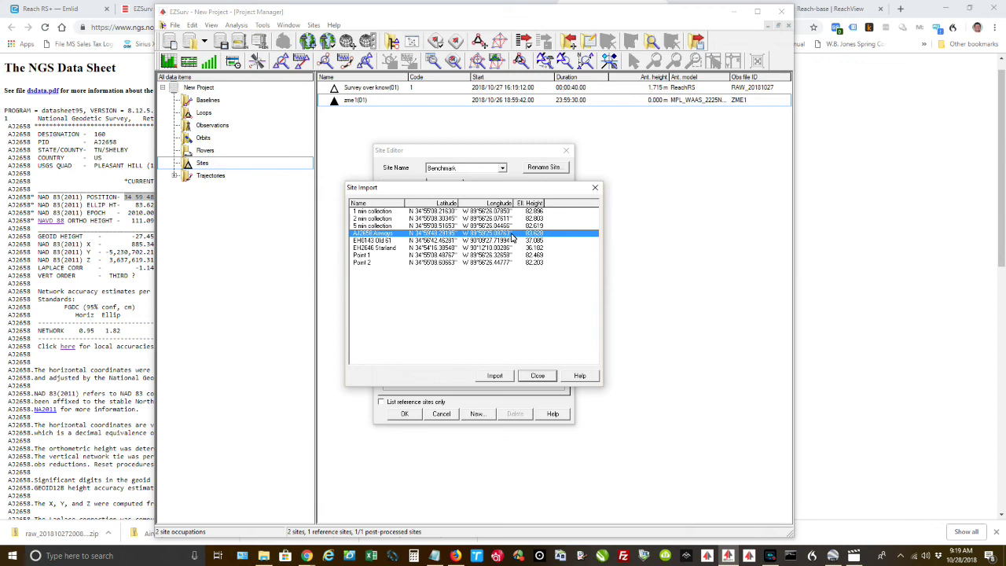
click(497, 377)
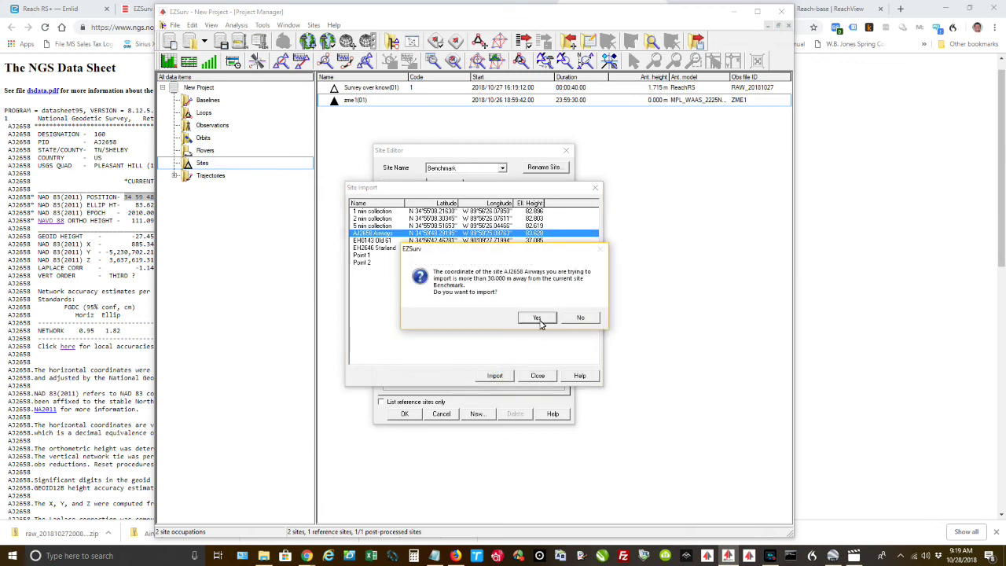
click(540, 322)
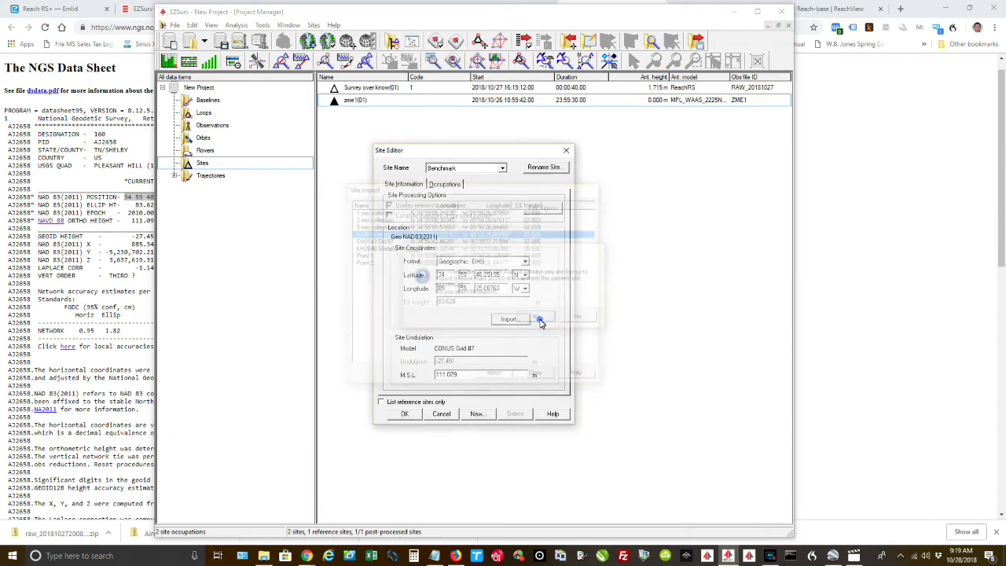
click(403, 413)
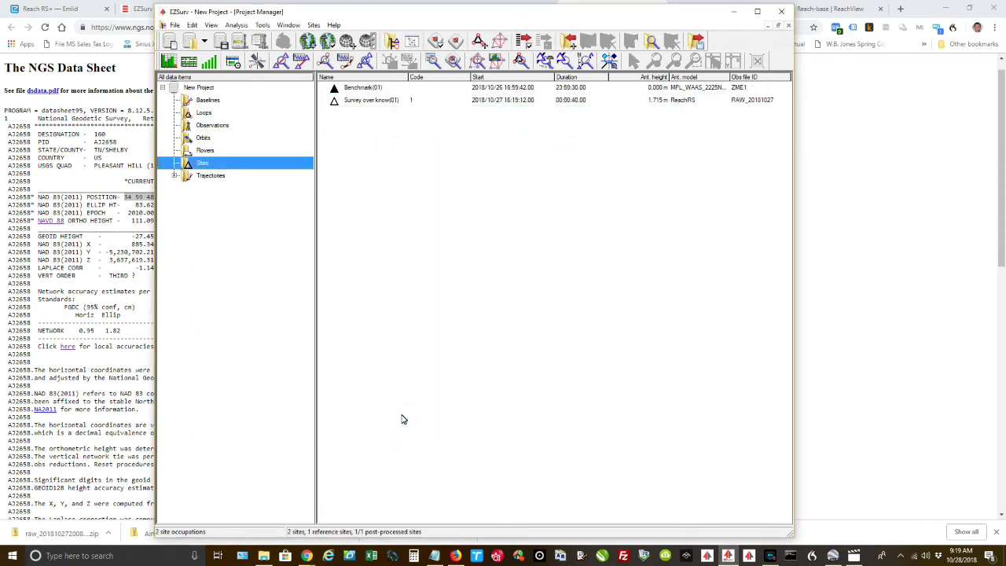
click(351, 103)
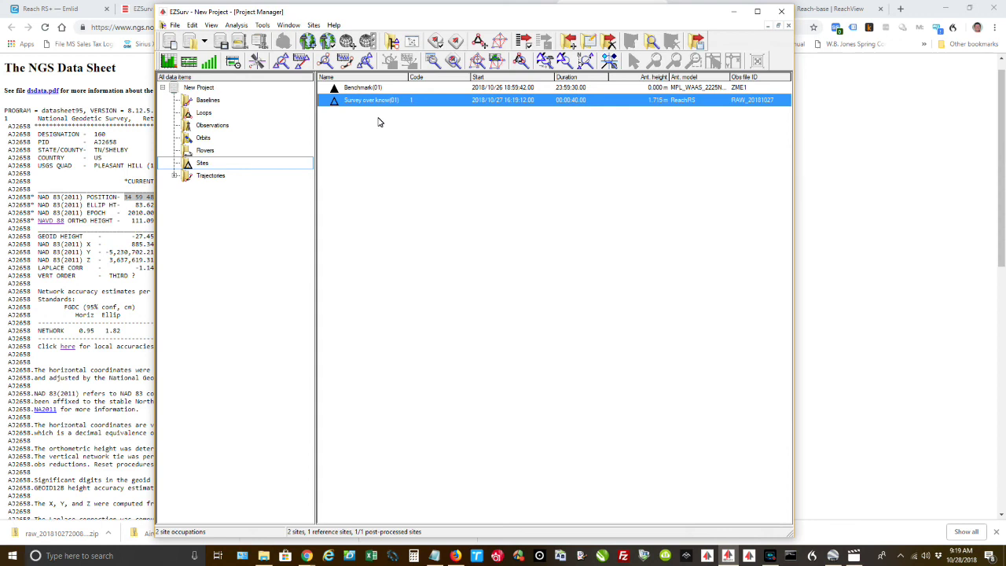
Step: Run Analysis > Inverse Computation with From set to Benchmark and To set to Survey over know
click(364, 89)
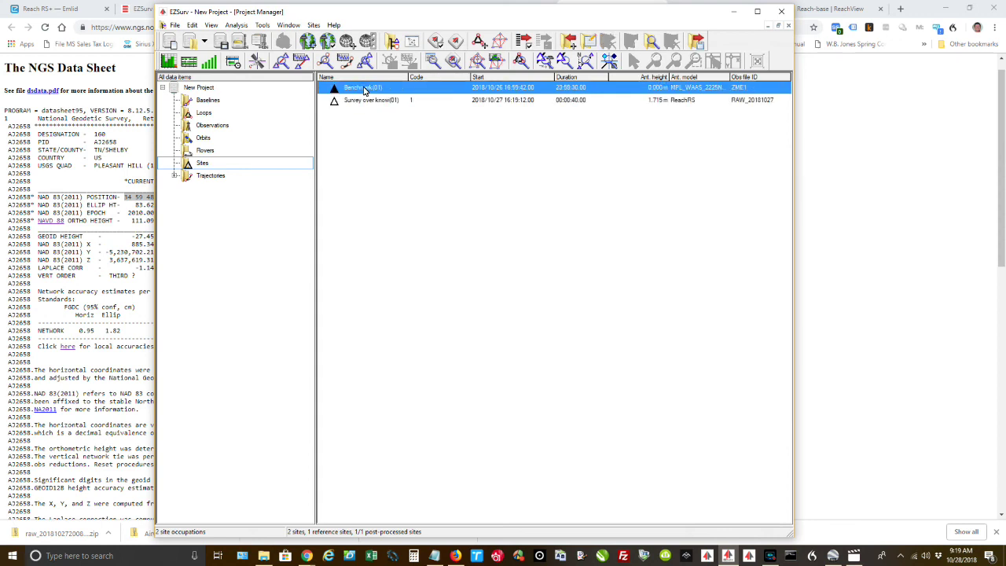
click(236, 26)
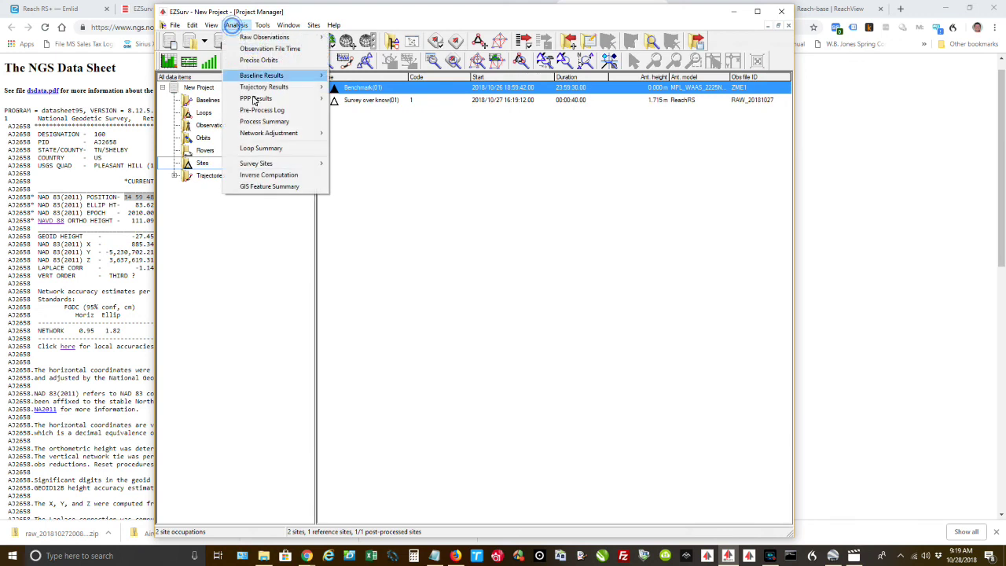
click(266, 174)
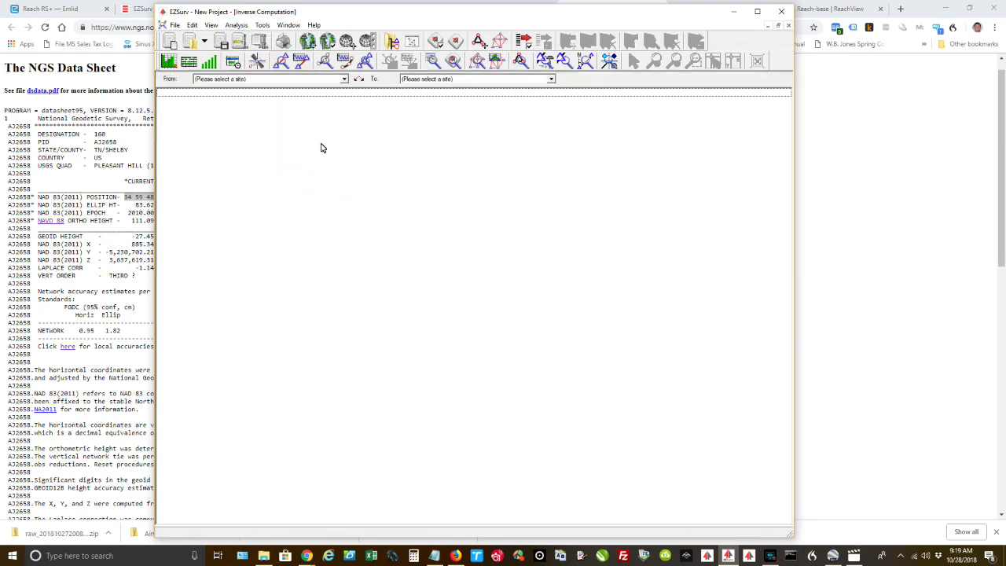
click(271, 80)
click(239, 94)
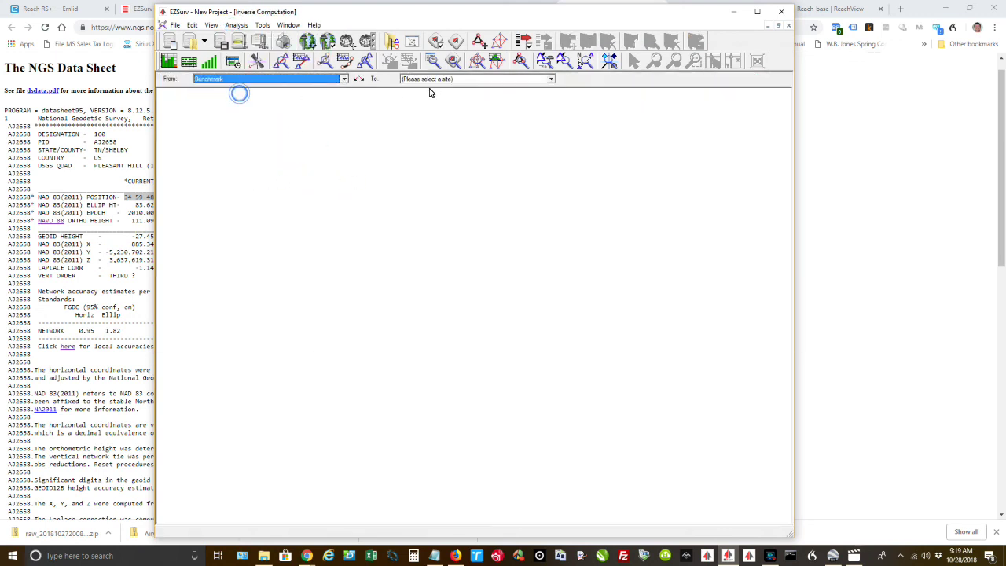
click(432, 79)
click(429, 101)
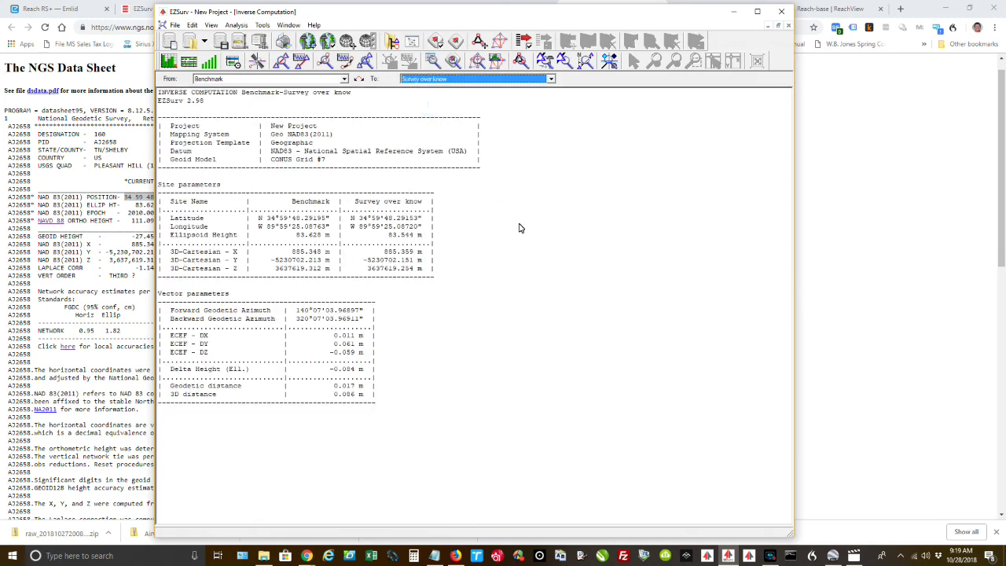